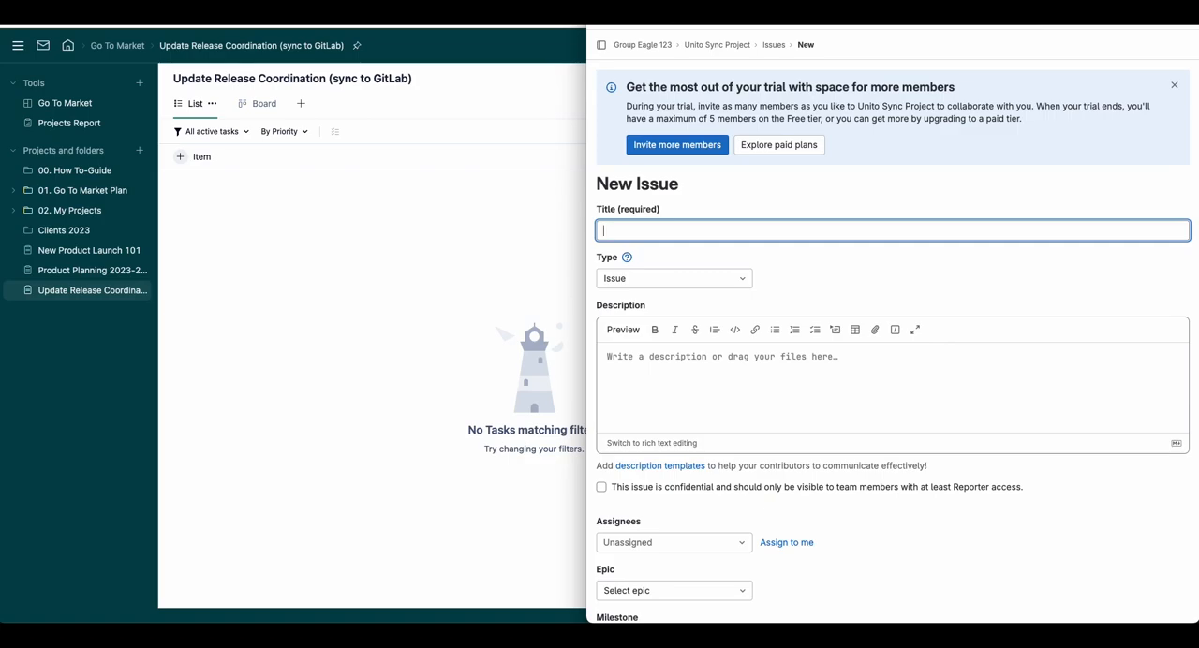
Step: Title the new GitLab issue "Software Update 3.56"
{"action": "key", "text": "BackSpace"}
{"action": "key", "text": "BackSpace"}
{"action": "type", "text": "Software Update 3.56"}
Step: Enter the issue description "Be aware our team is preparing for a software update to the app in a few weeks time."
{"action": "left_click", "coordinate": [717, 363]}
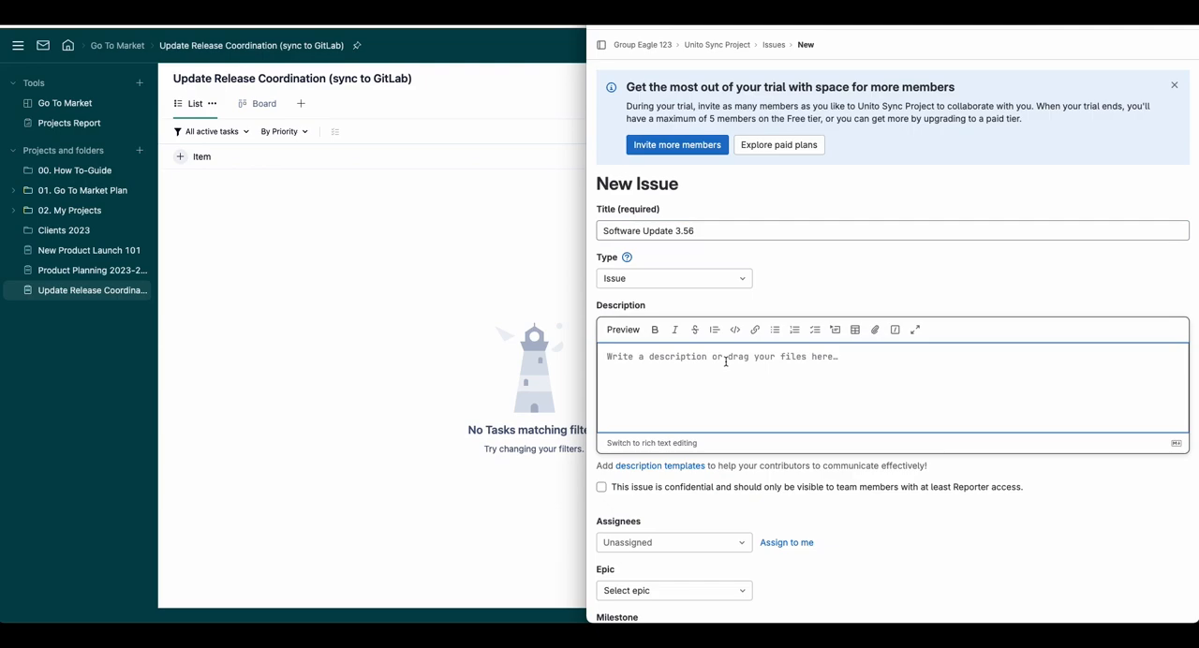
{"action": "type", "text": "Be aware o"}
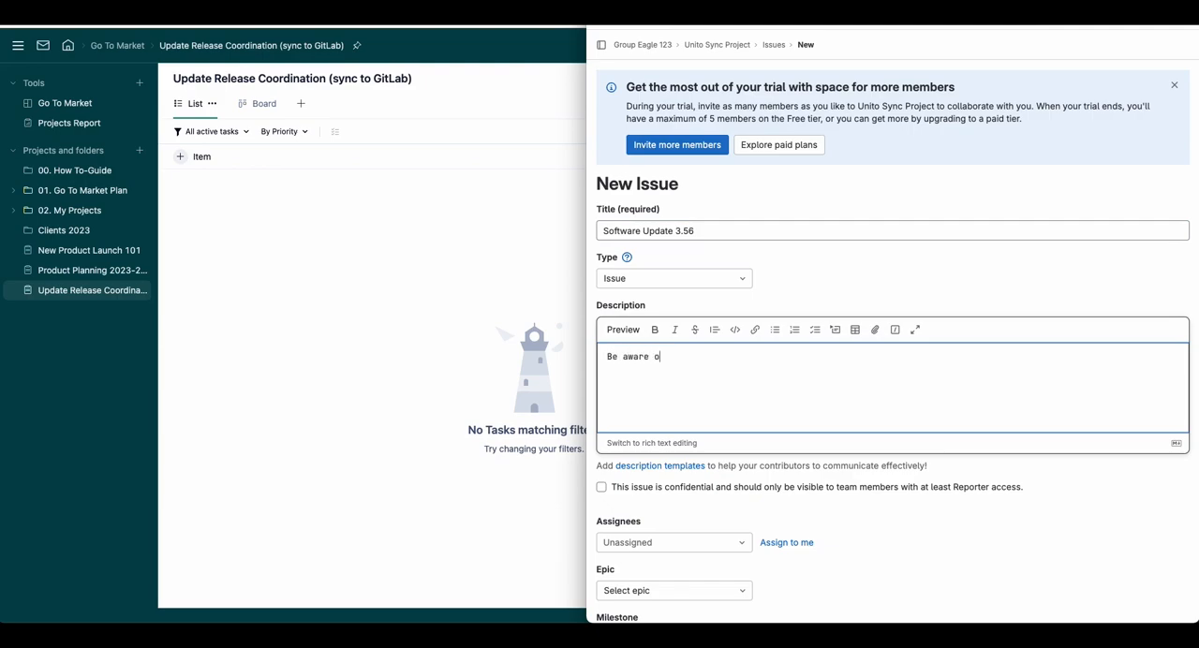
{"action": "type", "text": "ur team is preparing for a software update to t"}
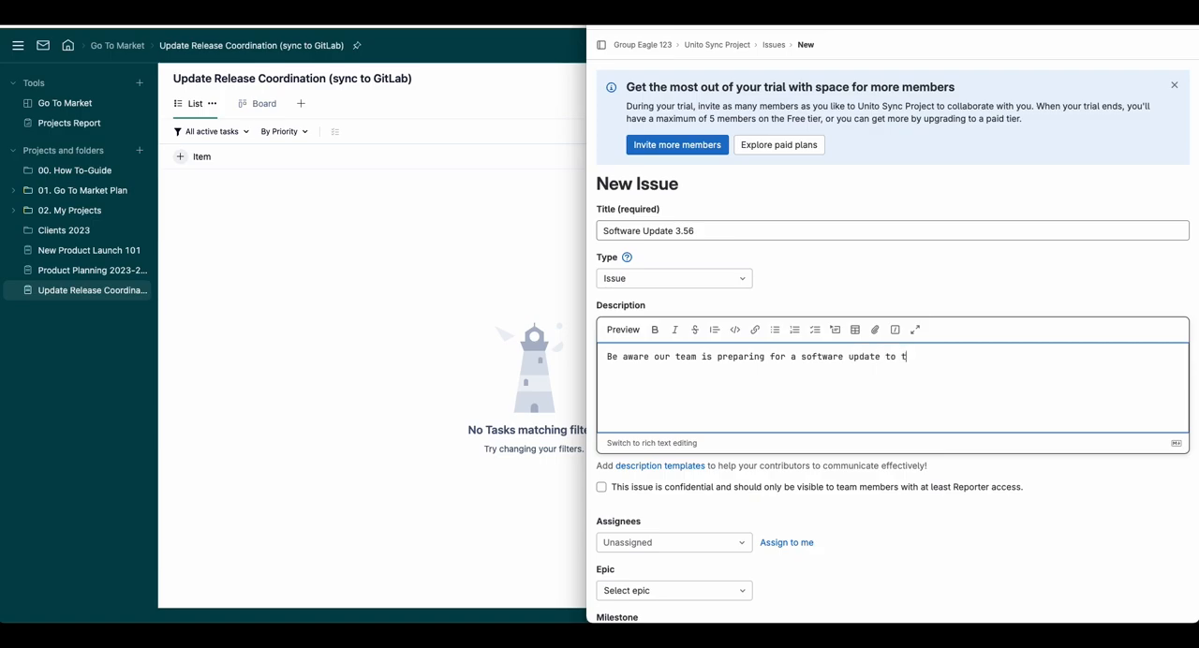
{"action": "type", "text": "he app in a few weeks time."}
Step: Assign the issue to the listed project member and set its epic to No epic
{"action": "left_click", "coordinate": [744, 417]}
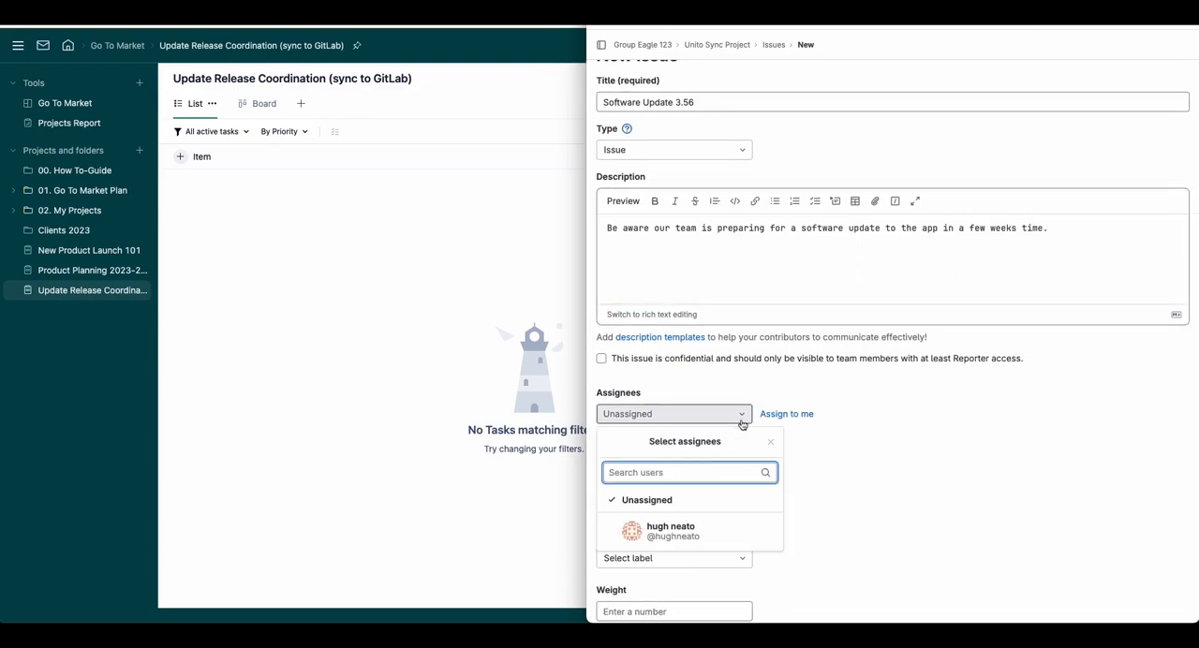
{"action": "left_click", "coordinate": [639, 529]}
{"action": "left_click", "coordinate": [938, 503]}
{"action": "scroll", "coordinate": [750, 431], "scroll_direction": "down", "scroll_amount": 2}
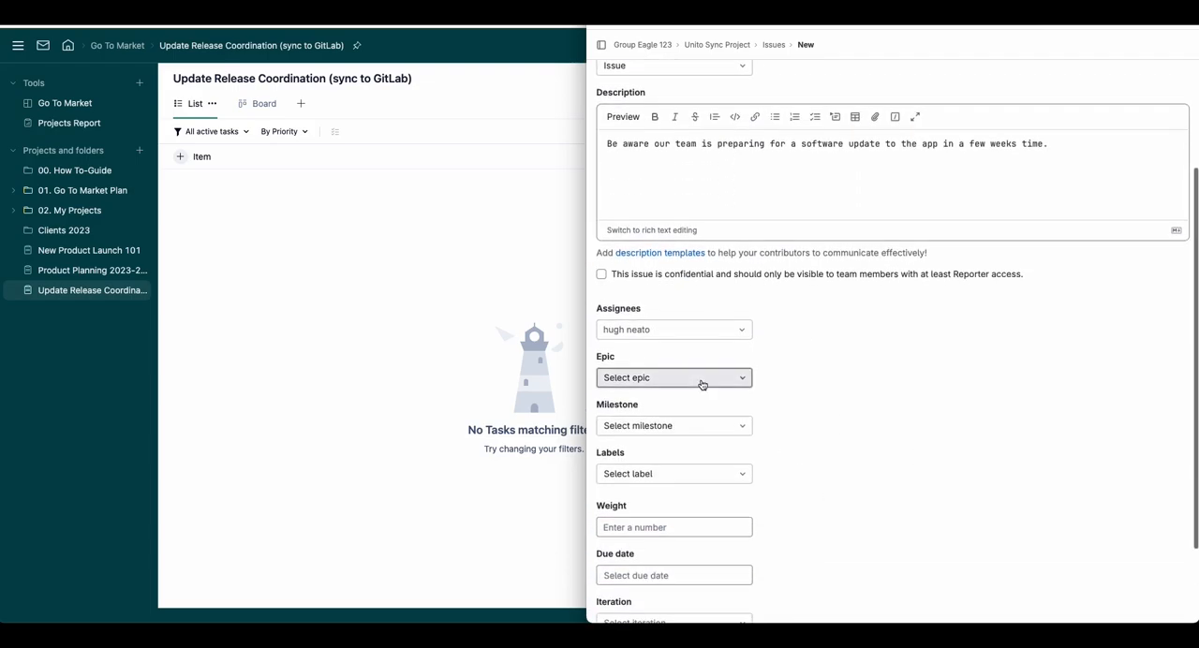
{"action": "left_click", "coordinate": [702, 384]}
{"action": "left_click", "coordinate": [674, 458]}
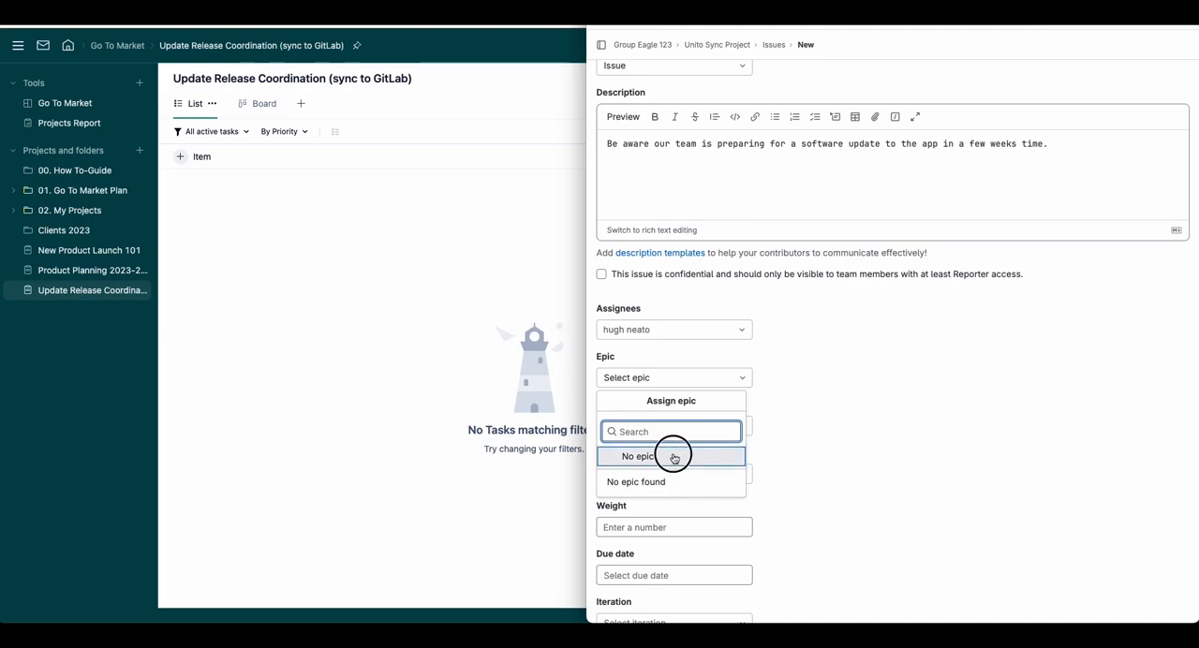
Step: Set the issue's milestone to Sample GitLab Project Milestone 2 and add the Deployment label
{"action": "left_click", "coordinate": [718, 426]}
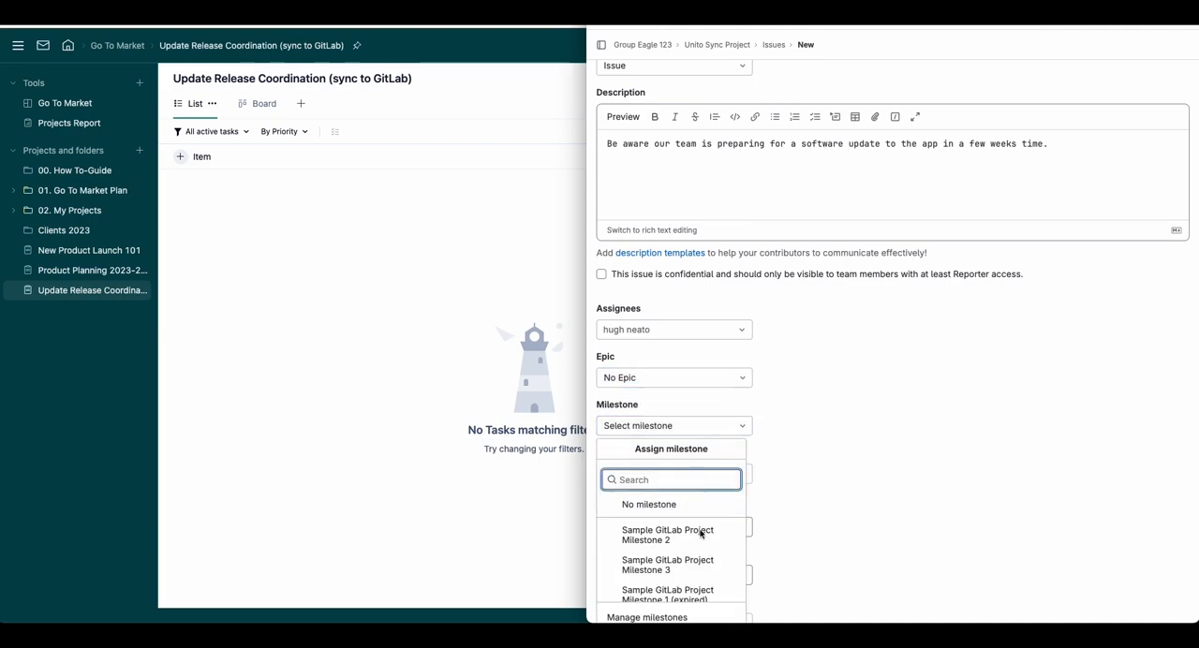
{"action": "left_click", "coordinate": [701, 534]}
{"action": "left_click", "coordinate": [844, 456]}
{"action": "scroll", "coordinate": [806, 459], "scroll_direction": "down", "scroll_amount": 1}
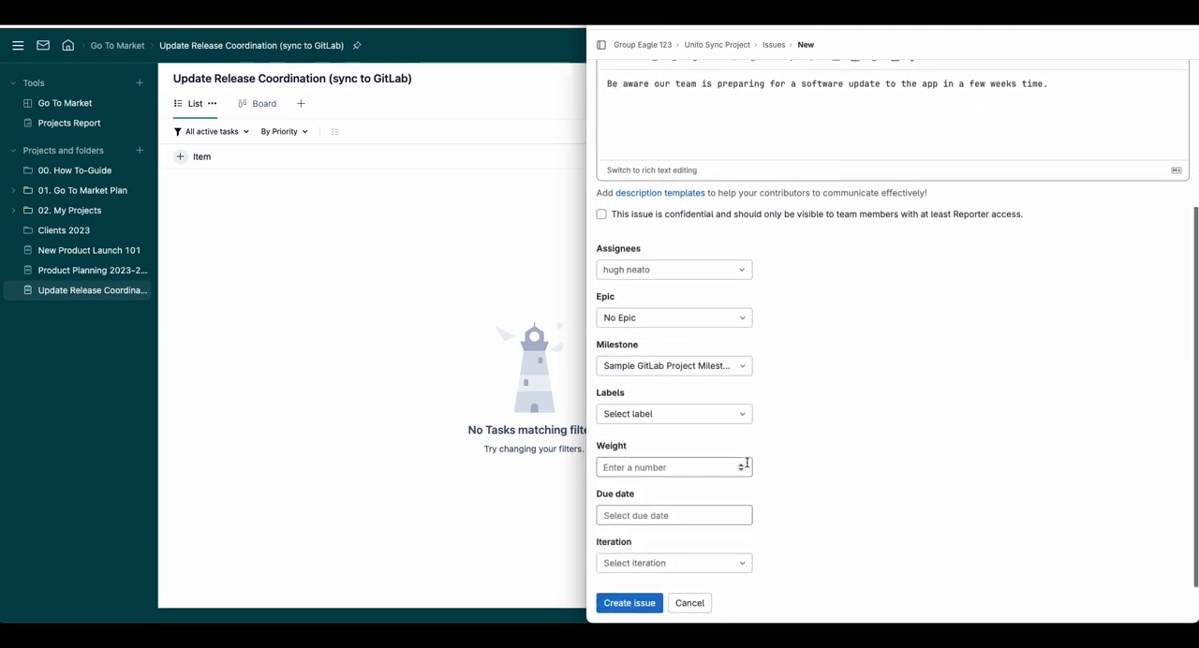
{"action": "left_click", "coordinate": [742, 410]}
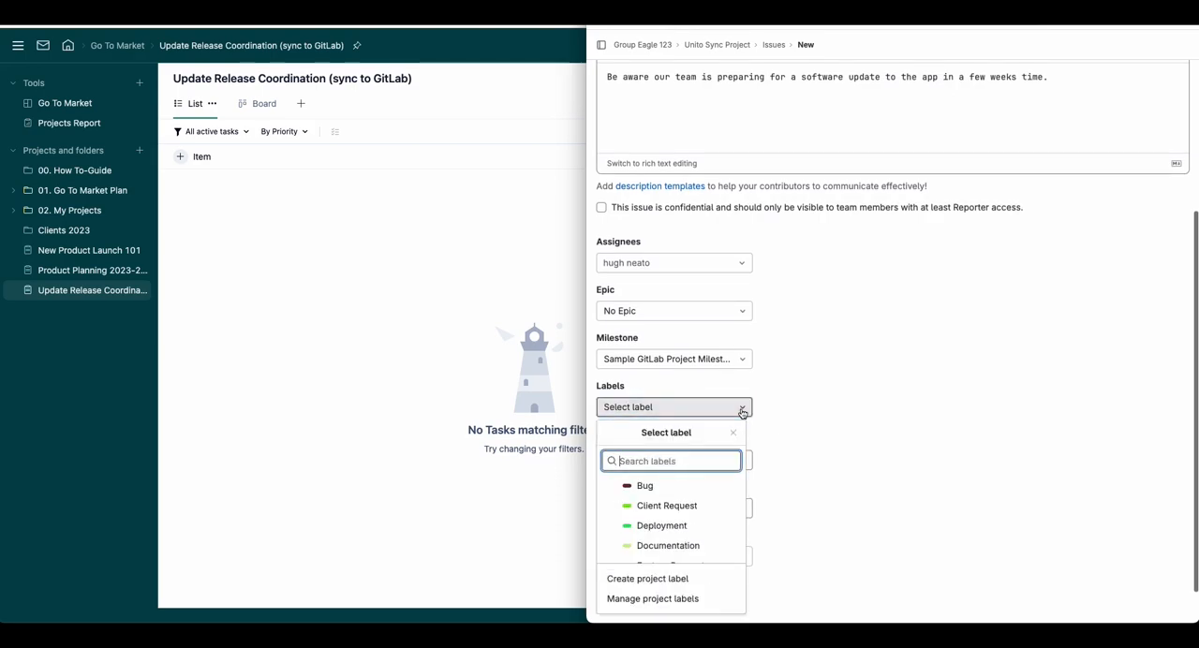
{"action": "left_click", "coordinate": [691, 525]}
{"action": "scroll", "coordinate": [811, 471], "scroll_direction": "down", "scroll_amount": 1}
{"action": "left_click", "coordinate": [811, 469]}
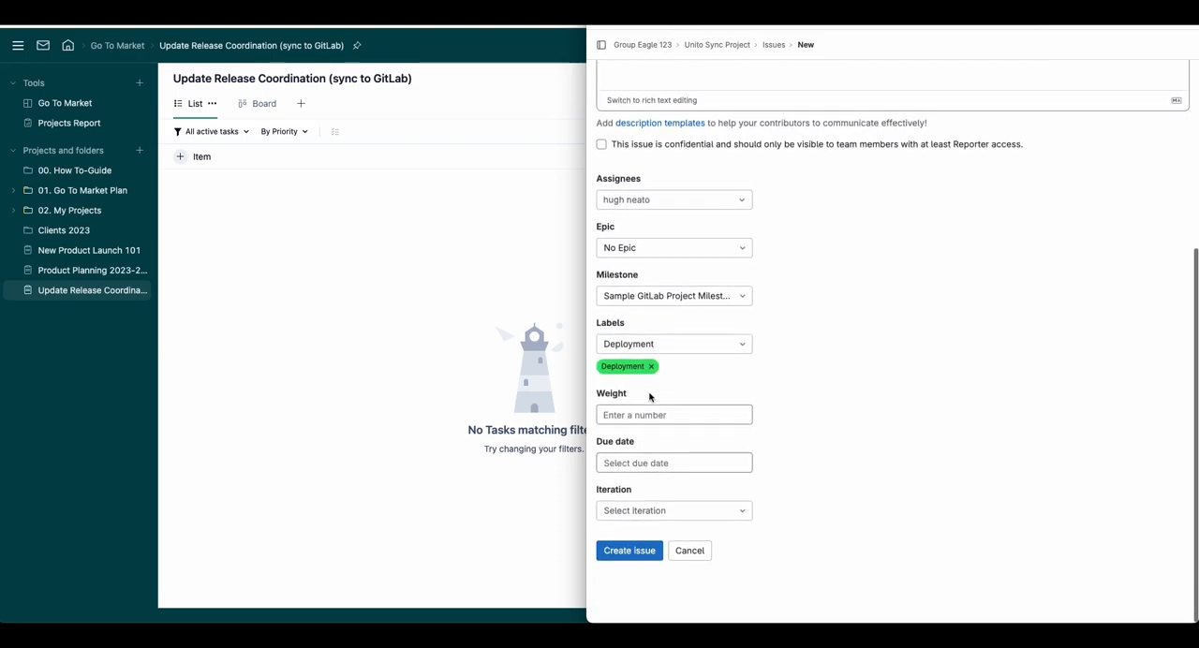
Step: Set the due date to 2023-11-24 and create the issue
{"action": "left_click", "coordinate": [667, 463]}
{"action": "left_click", "coordinate": [736, 495]}
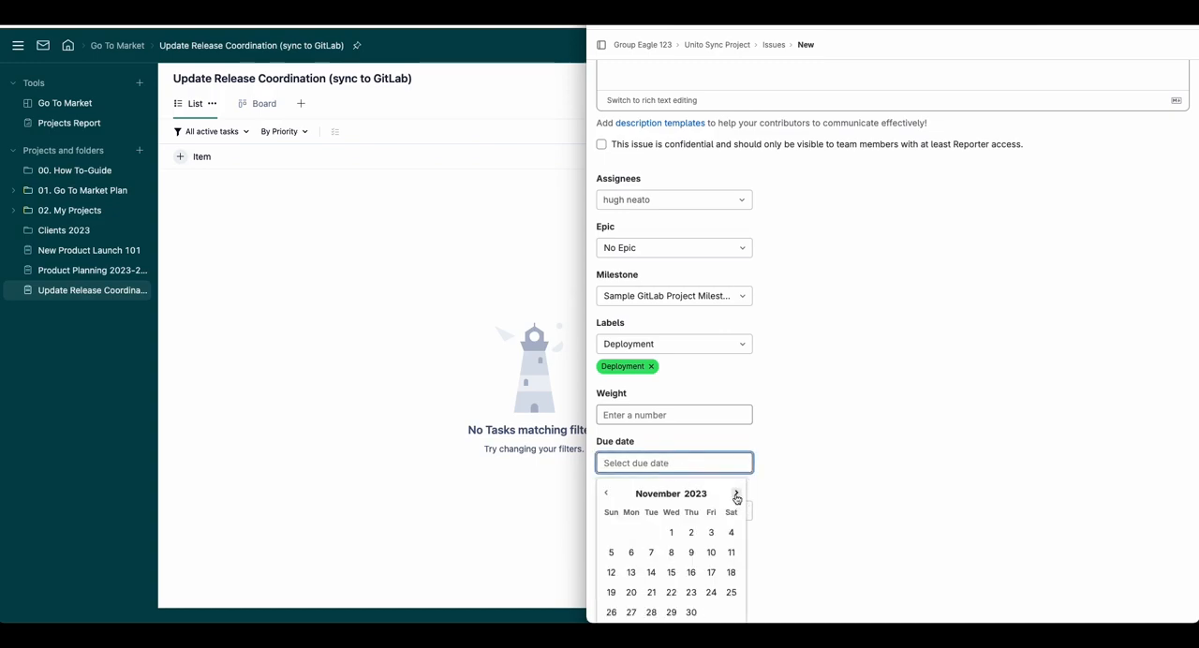
{"action": "left_click", "coordinate": [711, 592]}
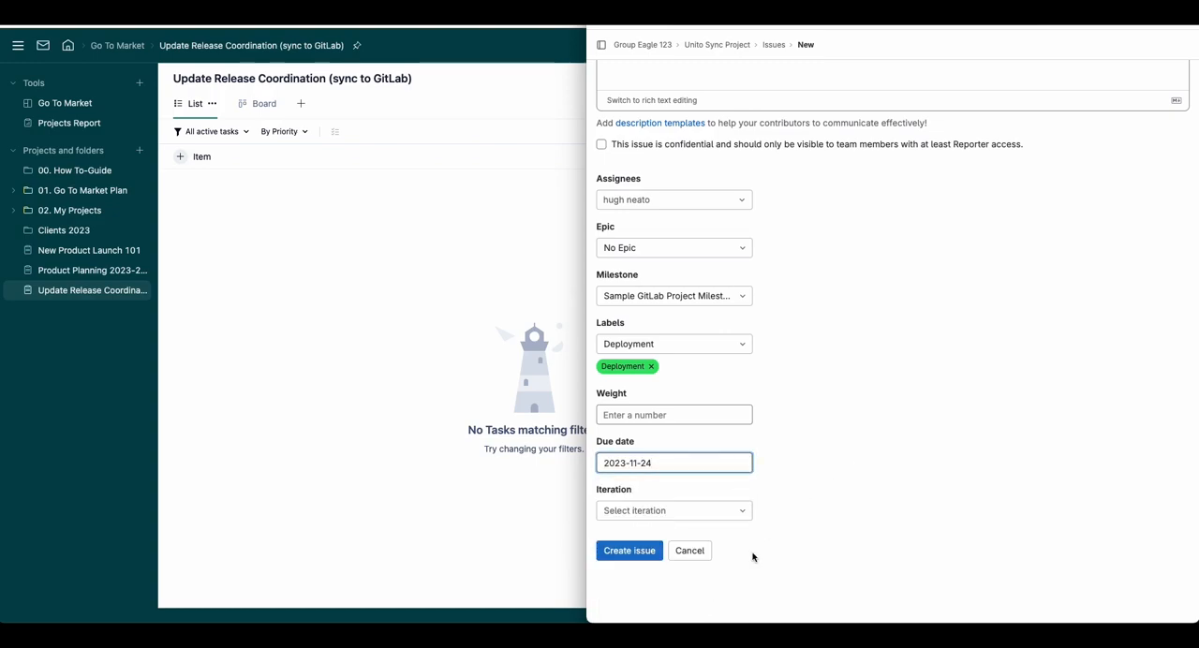
{"action": "left_click", "coordinate": [712, 520]}
{"action": "left_click", "coordinate": [750, 517]}
{"action": "left_click", "coordinate": [644, 551]}
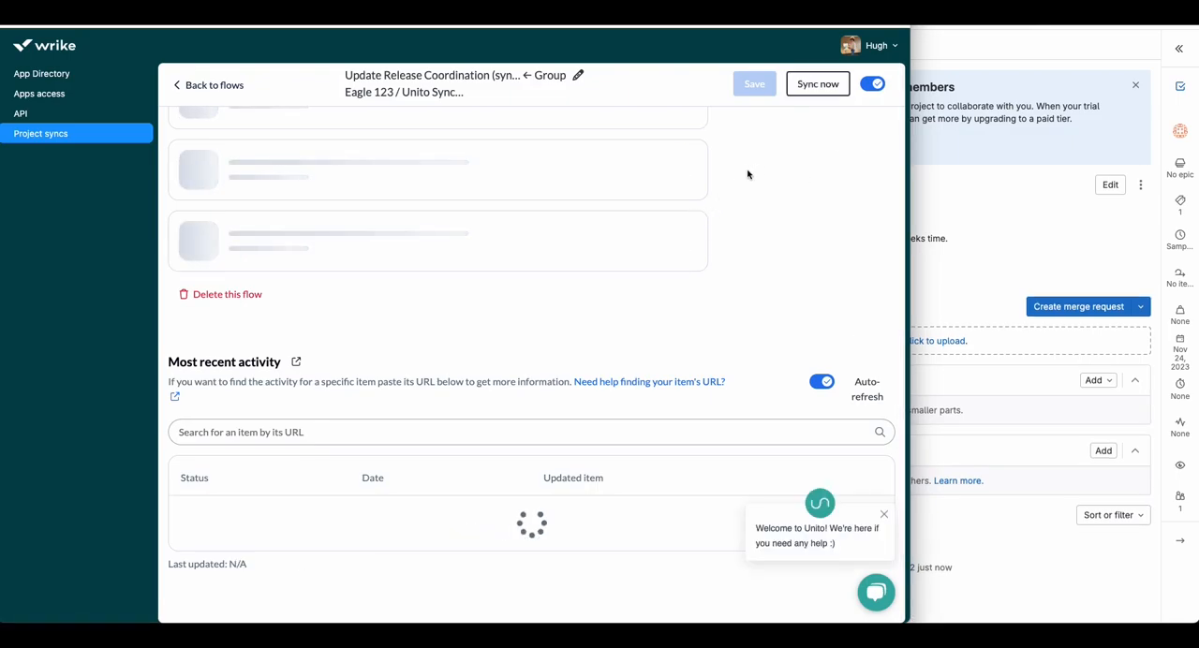
Step: Sync the Wrike–GitLab flow immediately, then dismiss the trial banner on the GitLab issue page
{"action": "left_click", "coordinate": [820, 84]}
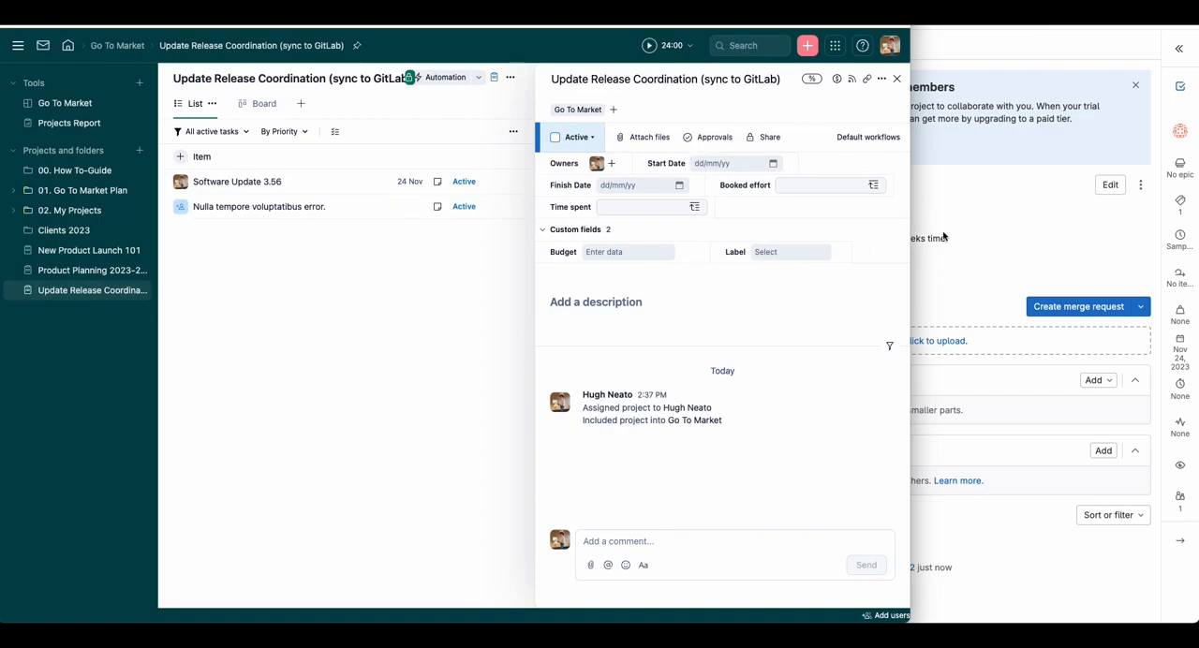
{"action": "left_click", "coordinate": [984, 225]}
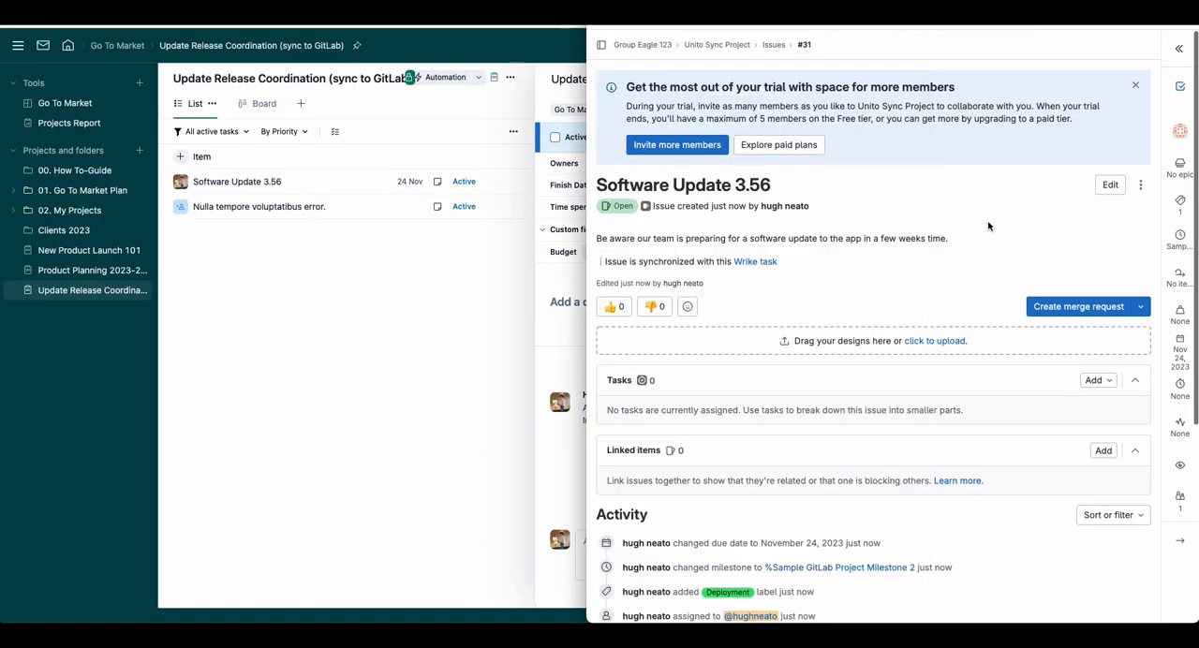
{"action": "left_click", "coordinate": [1136, 85]}
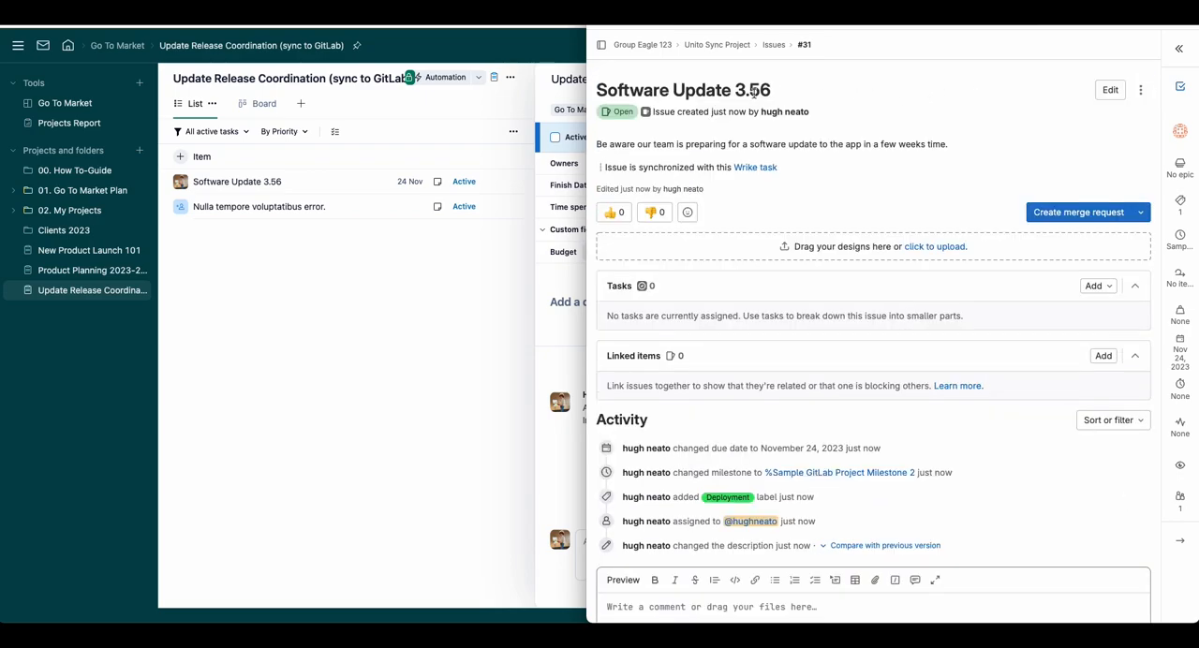
Step: Open the Software Update 3.56 task in Wrike beside the GitLab issue and examine its description and custom fields
{"action": "left_click", "coordinate": [266, 179]}
{"action": "scroll", "coordinate": [267, 183], "scroll_direction": "down", "scroll_amount": 1}
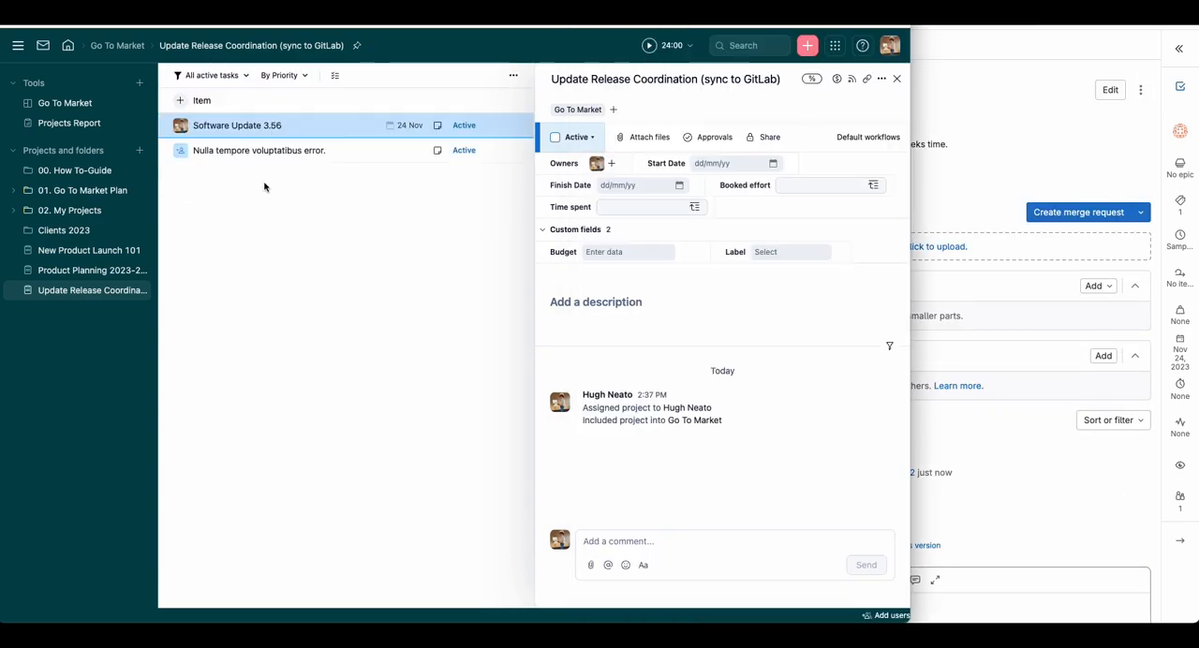
{"action": "left_click_drag", "start_coordinate": [506, 15], "coordinate": [182, 14]}
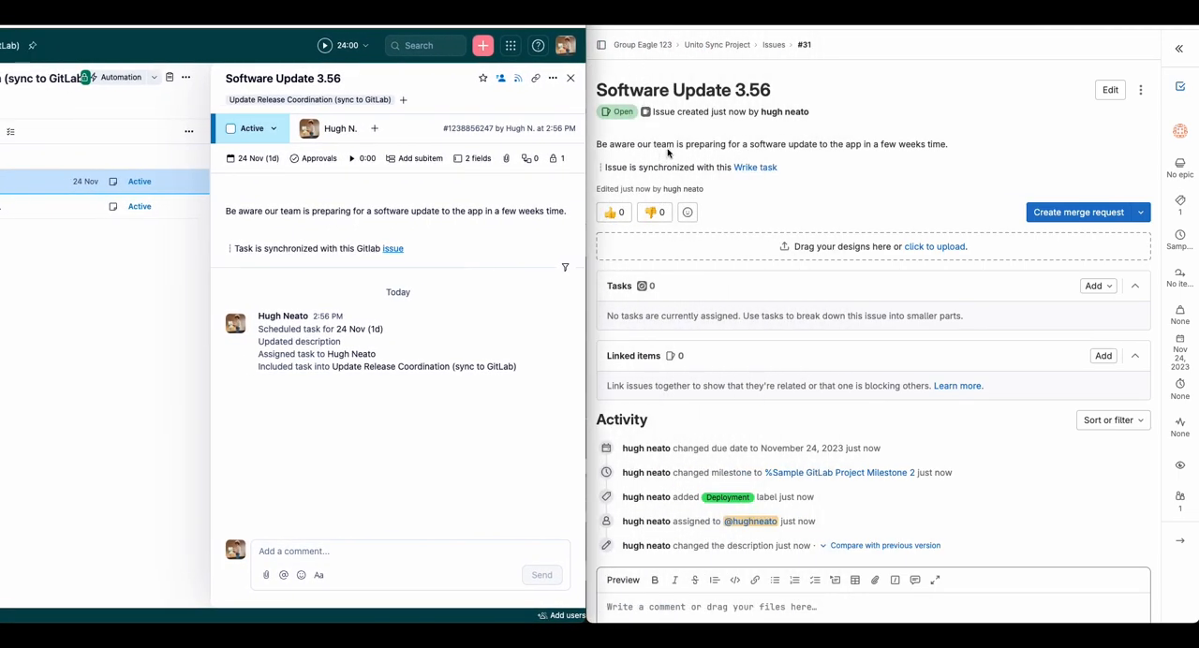
{"action": "left_click", "coordinate": [456, 211]}
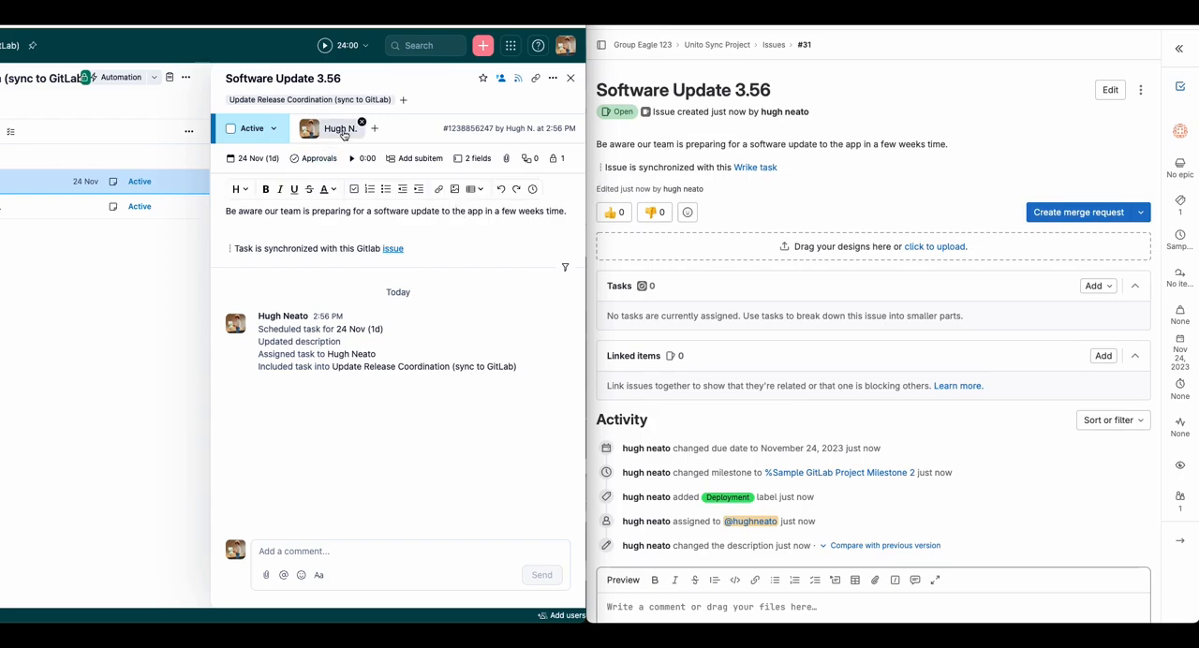
{"action": "left_click", "coordinate": [474, 158]}
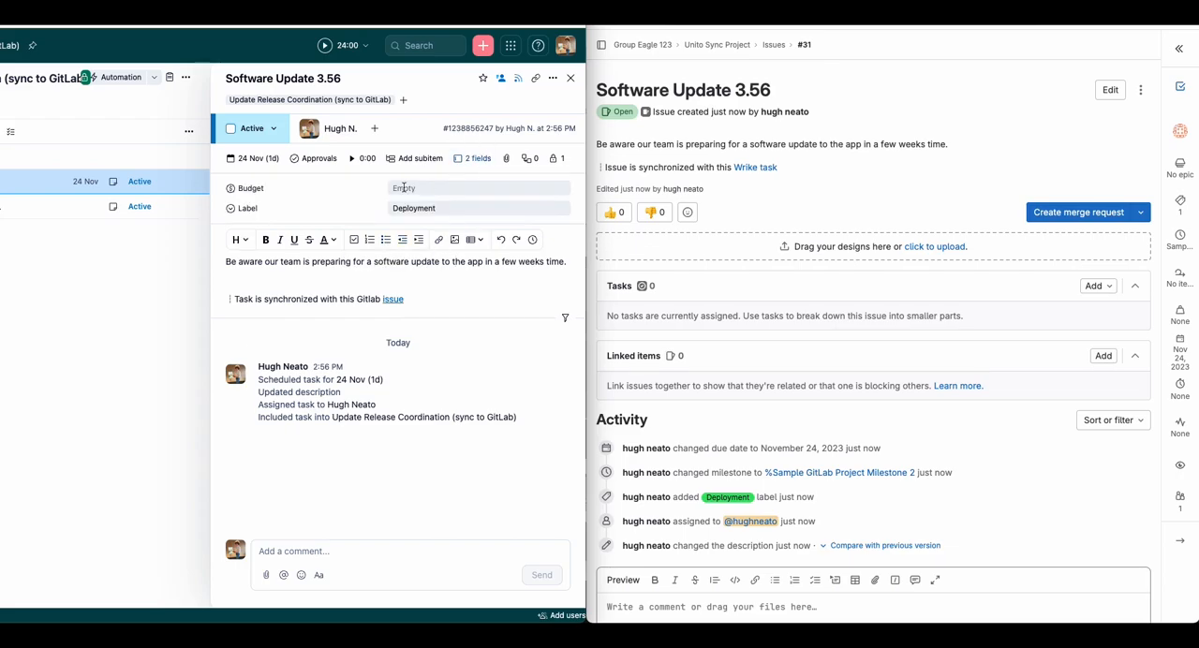
{"action": "left_click", "coordinate": [438, 208]}
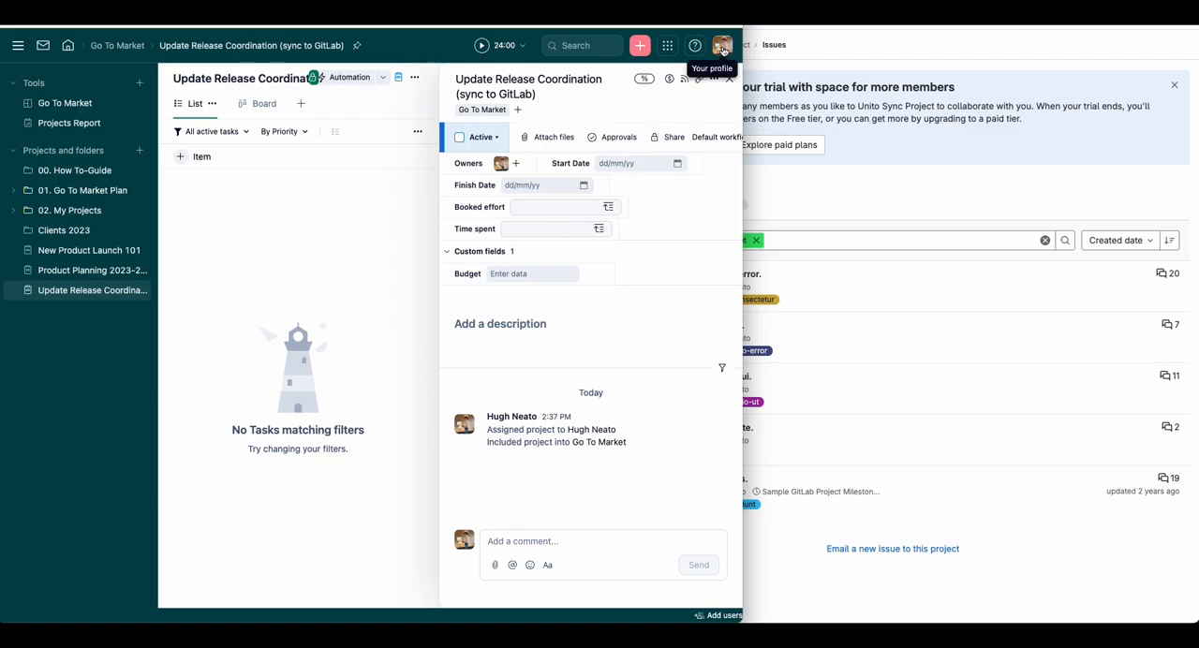
Step: Open Wrike's project syncs and create a new Unito flow, starting with connecting the tools
{"action": "left_click", "coordinate": [723, 49]}
{"action": "left_click", "coordinate": [620, 345]}
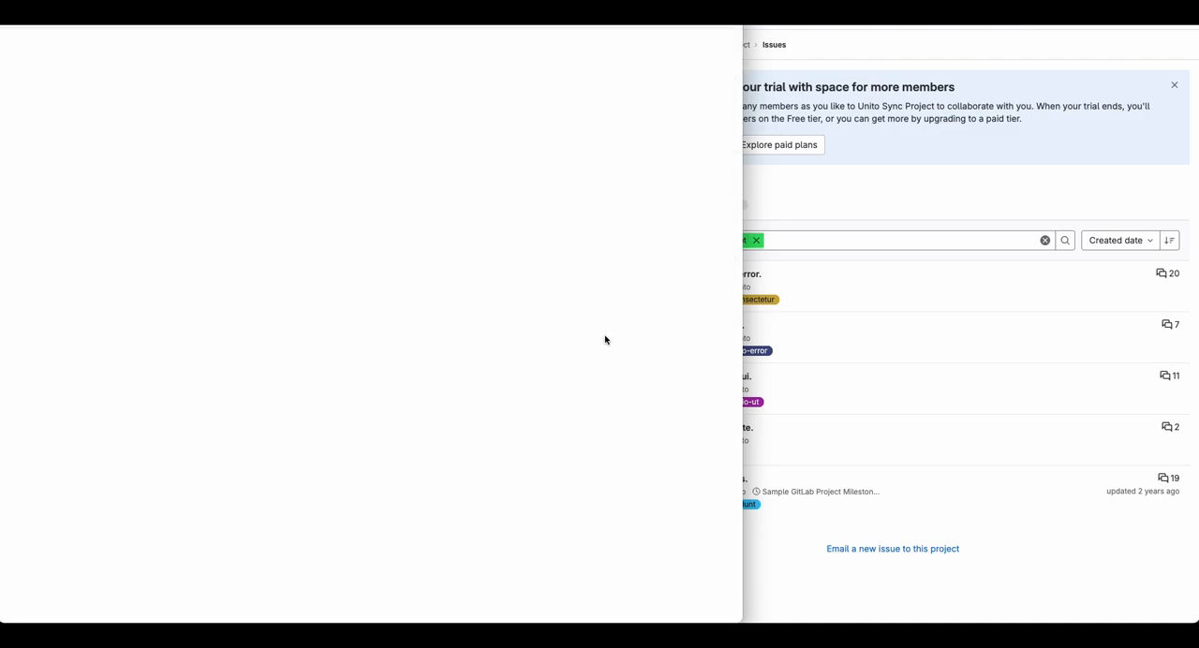
{"action": "left_click", "coordinate": [73, 137]}
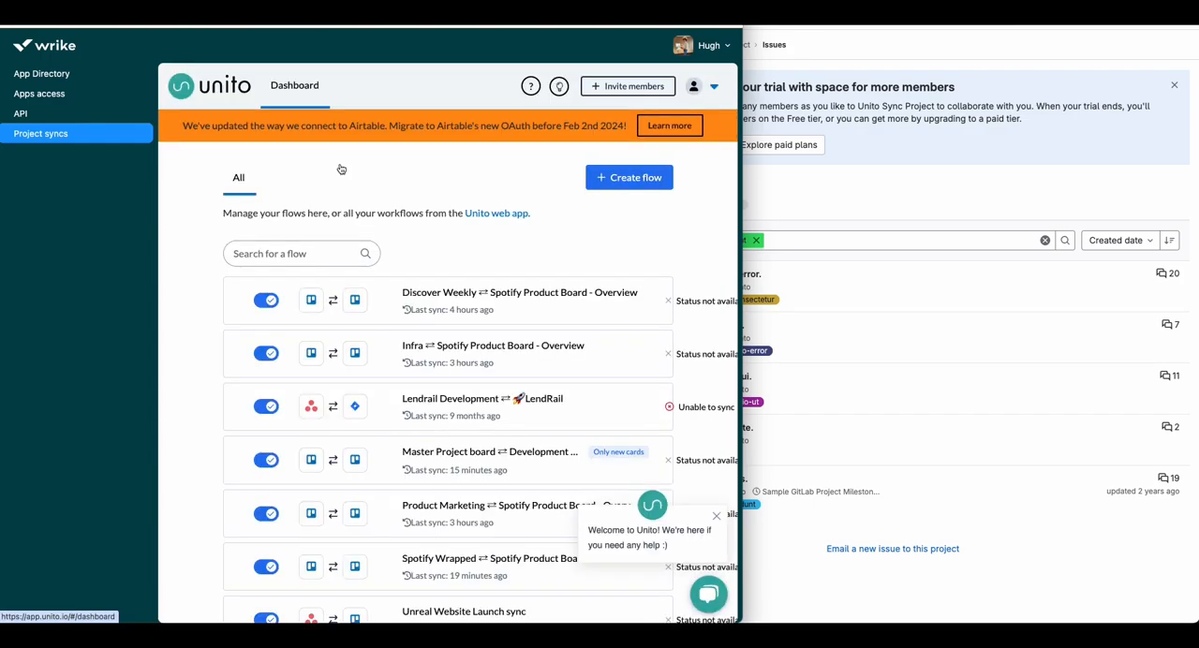
{"action": "left_click", "coordinate": [630, 178]}
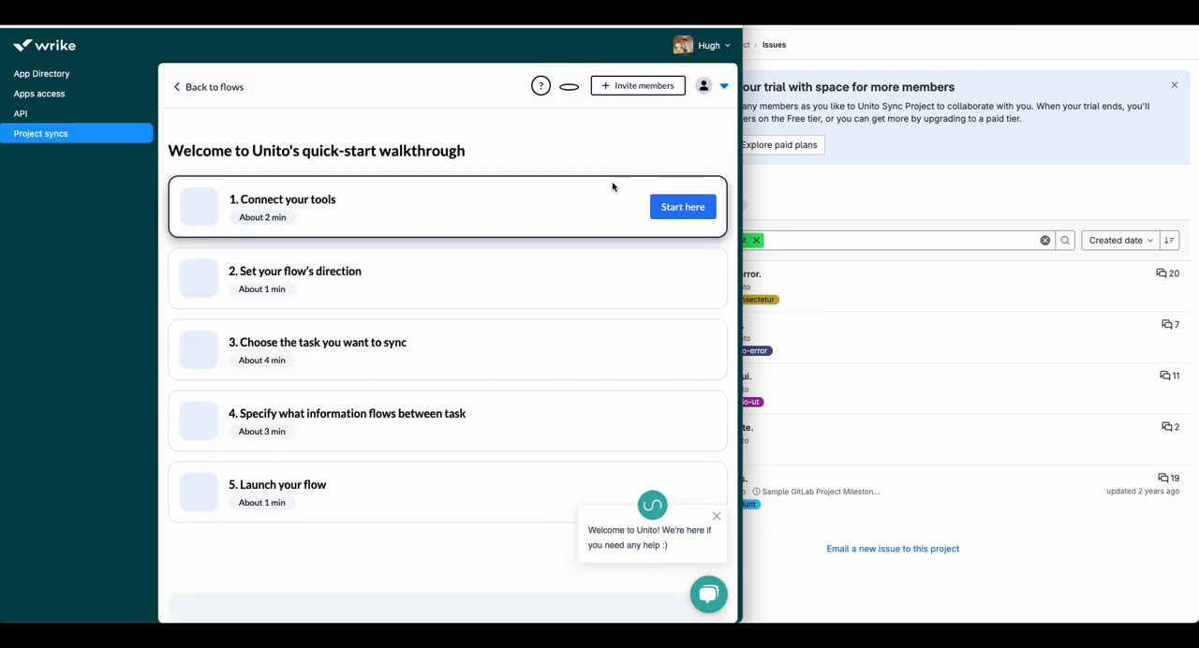
{"action": "left_click", "coordinate": [685, 208]}
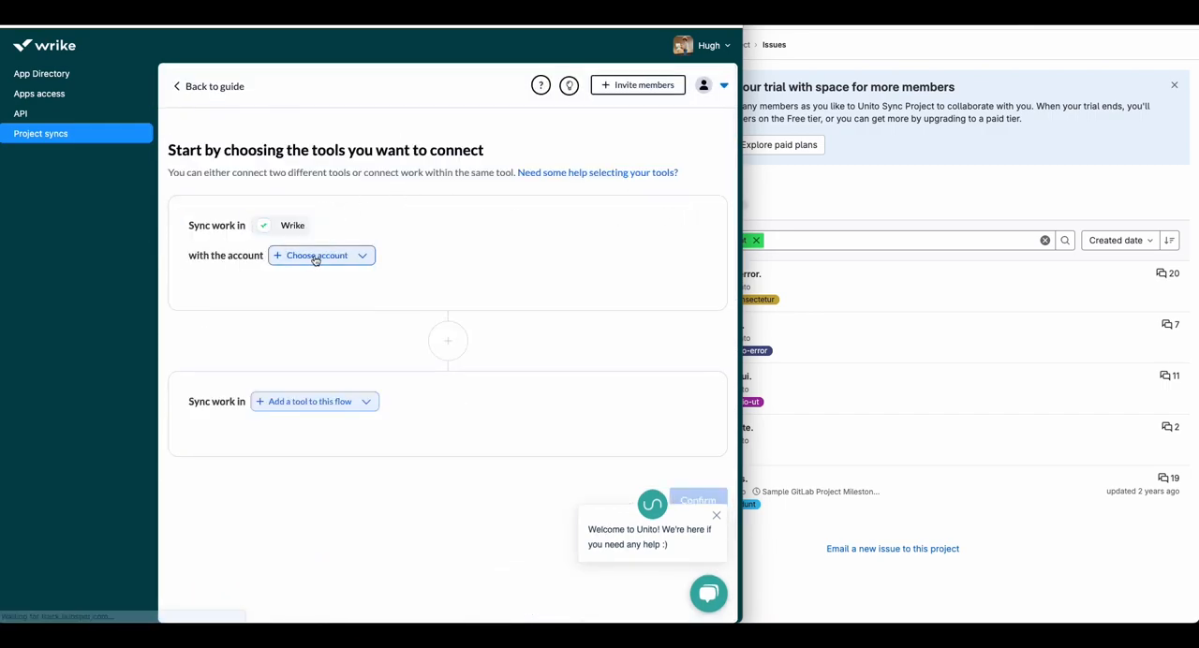
Step: Choose the user's own Wrike account and the "Update Release Coordination (sync to GitLab)" project for the flow
{"action": "left_click", "coordinate": [316, 256]}
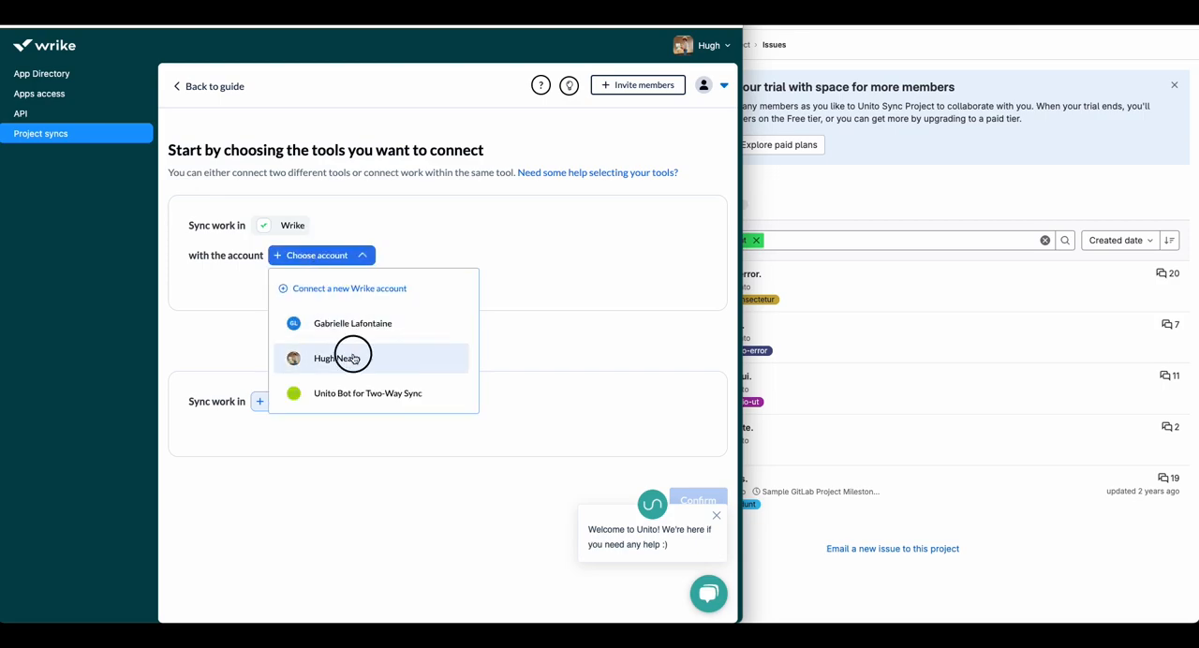
{"action": "left_click", "coordinate": [316, 350]}
{"action": "left_click", "coordinate": [357, 319]}
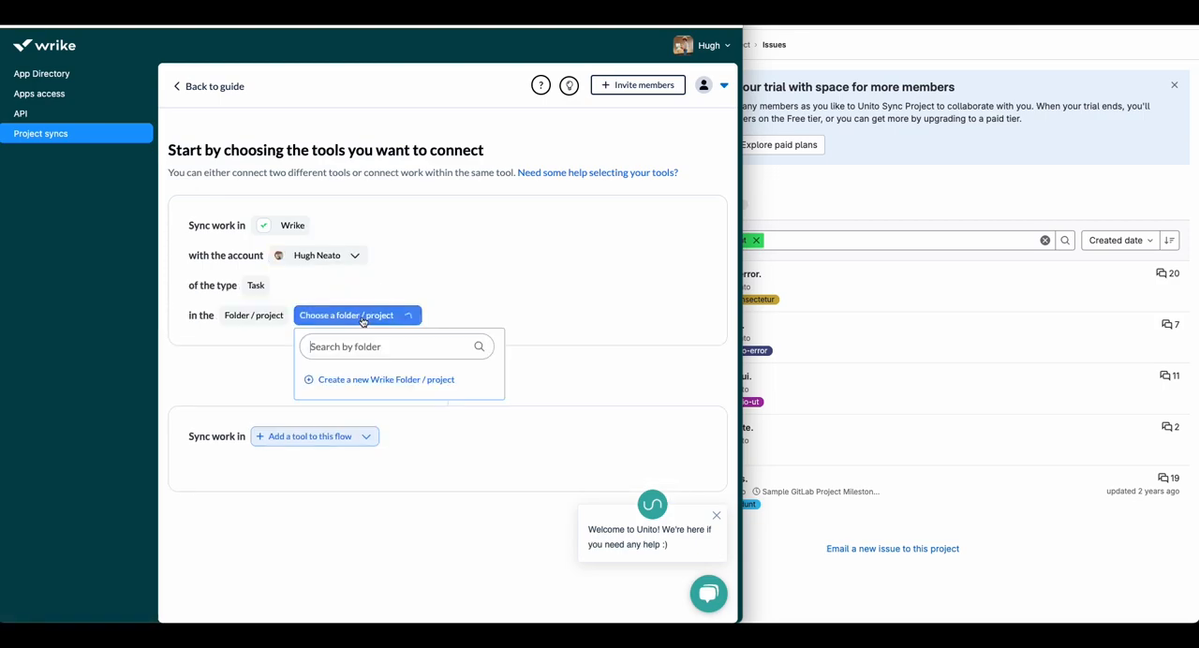
{"action": "type", "text": "release"}
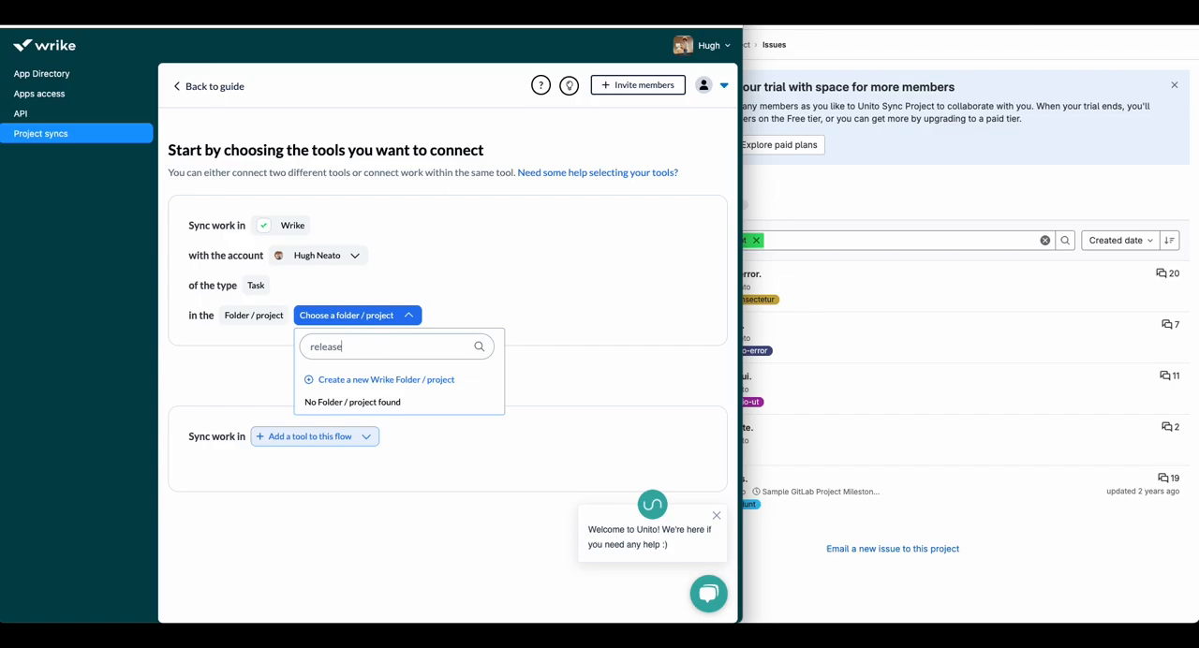
{"action": "left_click", "coordinate": [368, 429]}
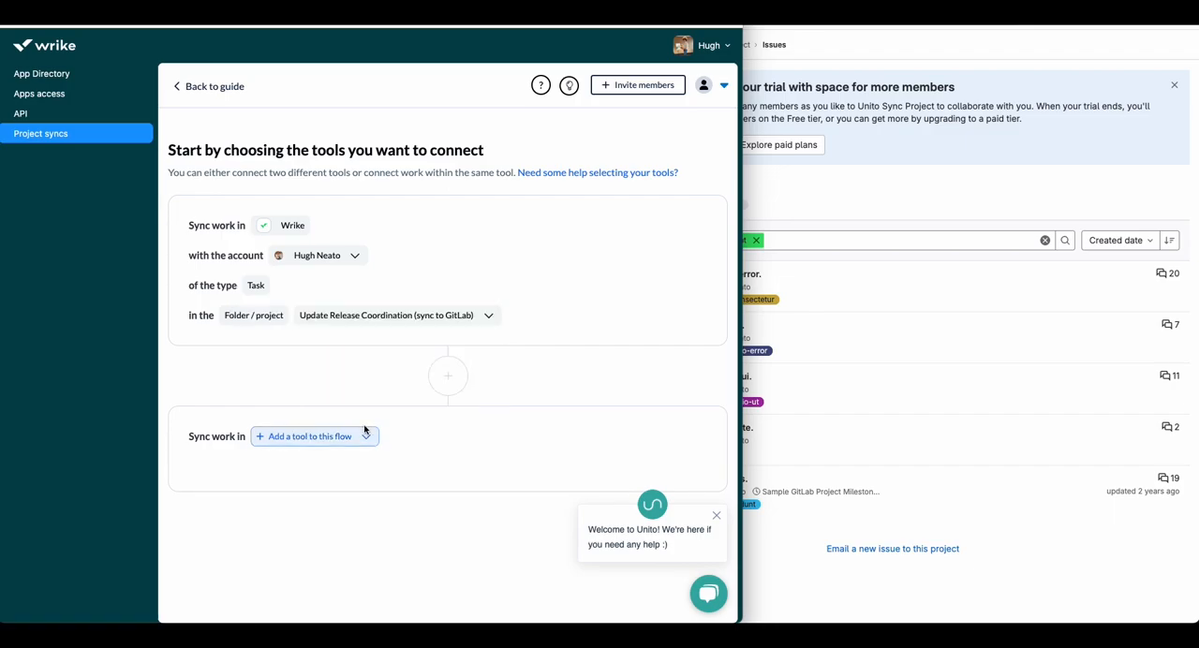
Step: Add GitLab.com as the second tool in the flow
{"action": "left_click", "coordinate": [364, 433]}
{"action": "type", "text": "gitlab"}
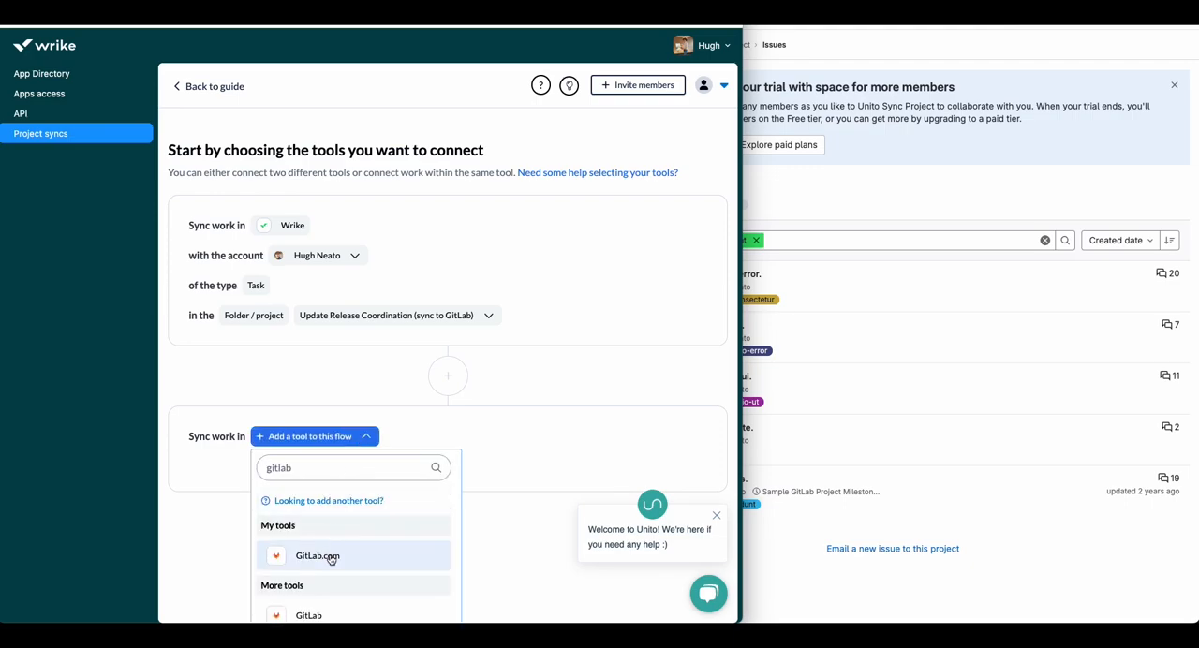
{"action": "left_click", "coordinate": [319, 557]}
Step: Connect a new GitLab.com account to the flow and authorize Unito to access it
{"action": "left_click", "coordinate": [364, 467]}
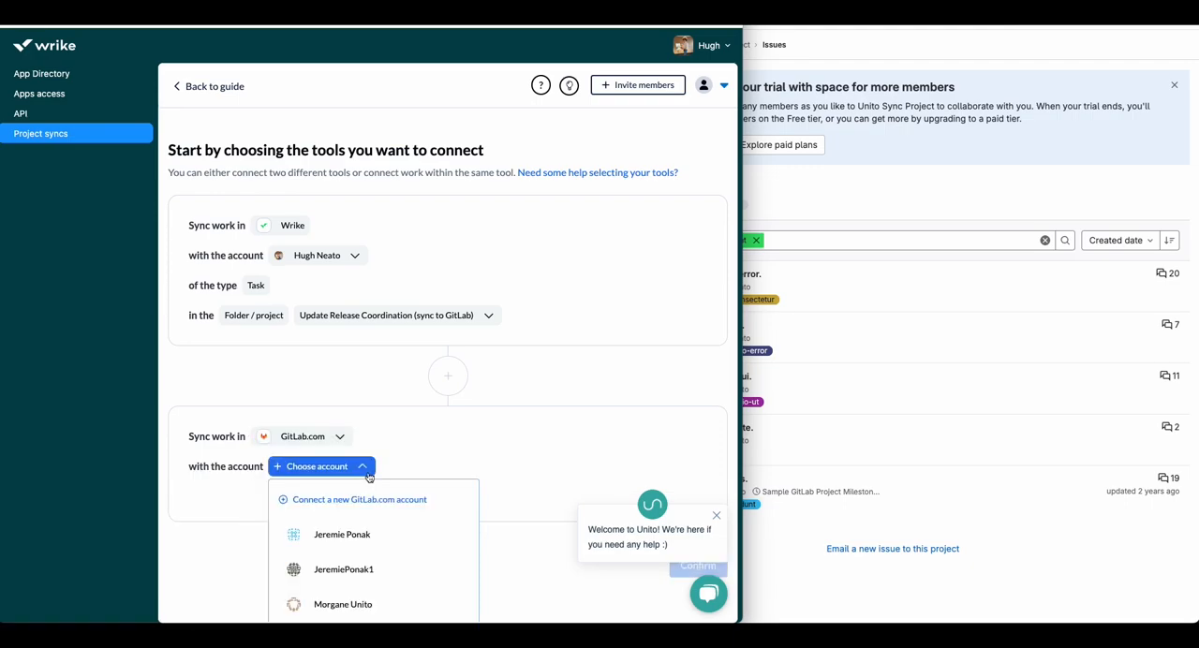
{"action": "left_click", "coordinate": [409, 514]}
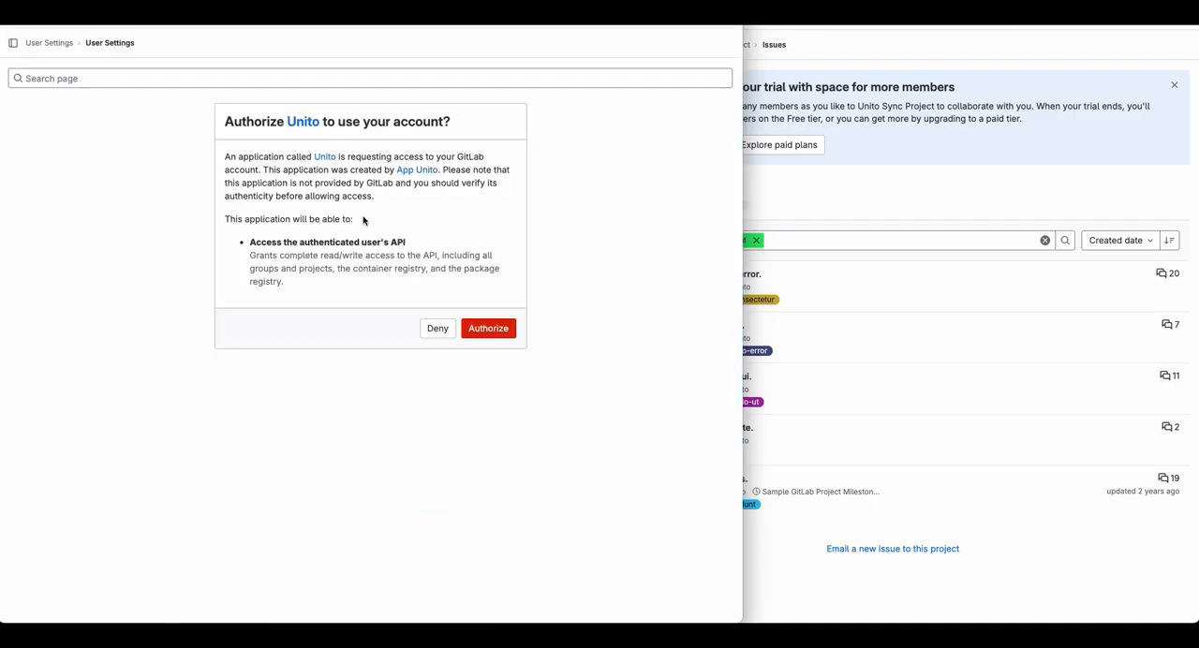
{"action": "left_click", "coordinate": [500, 332]}
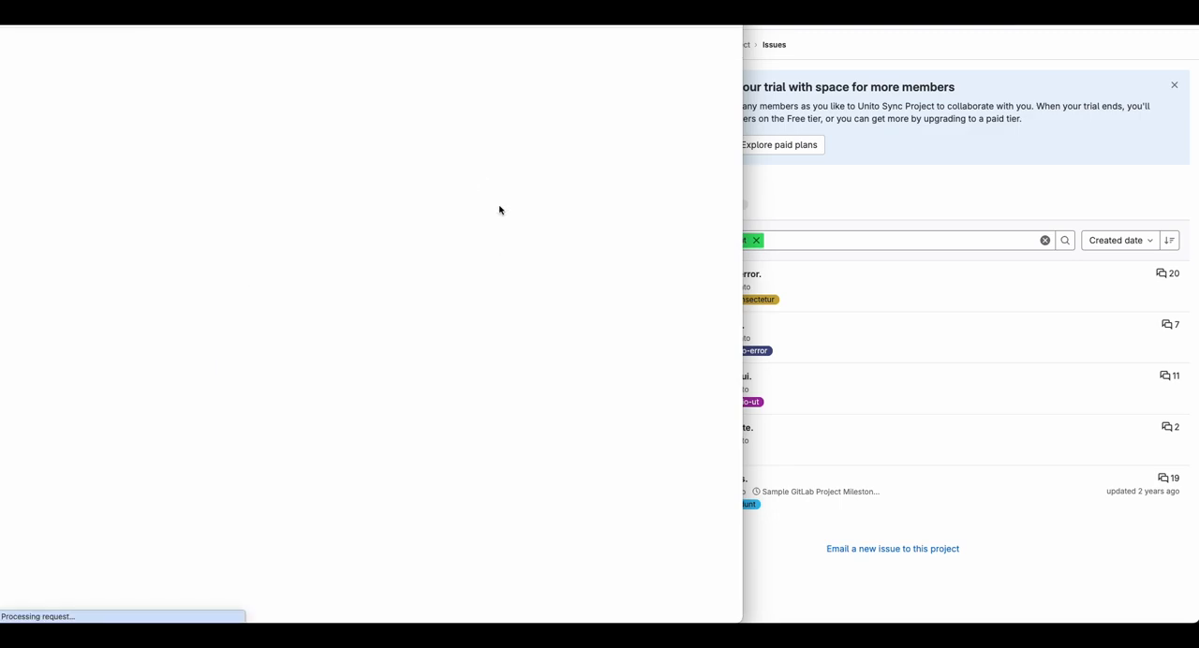
{"action": "left_click", "coordinate": [371, 342]}
{"action": "left_click", "coordinate": [395, 459]}
Step: Choose "Group Eagle 123 / Unito Sync Project" as the GitLab project for the flow and confirm the connected tools
{"action": "left_click", "coordinate": [349, 528]}
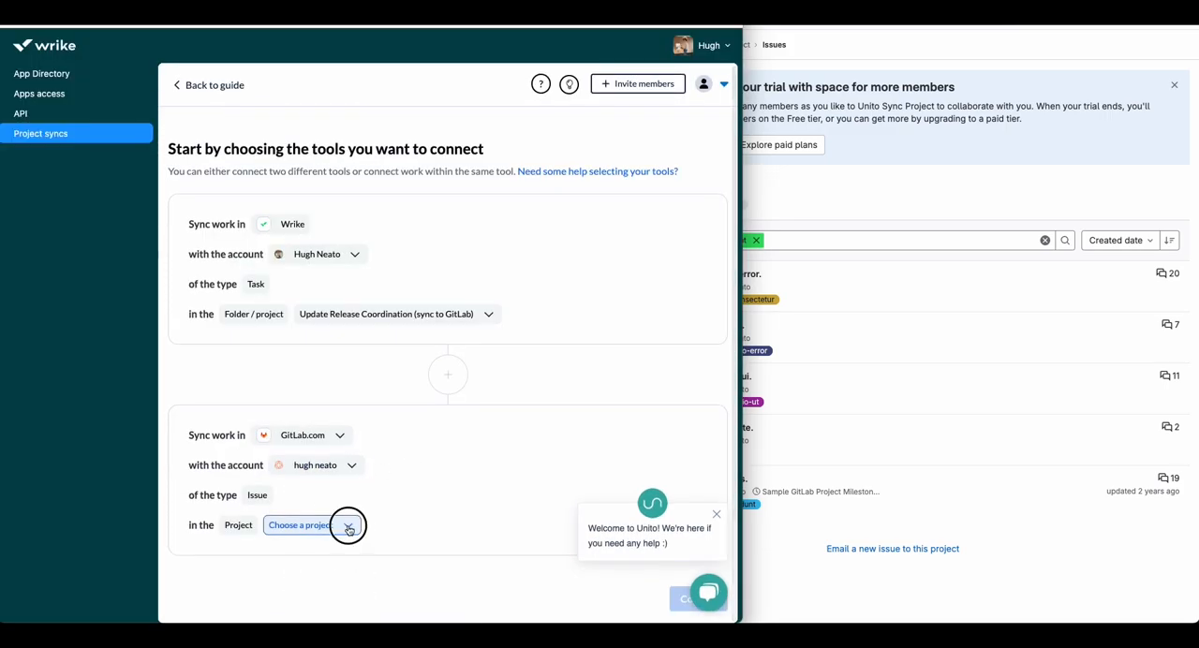
{"action": "left_click", "coordinate": [903, 219]}
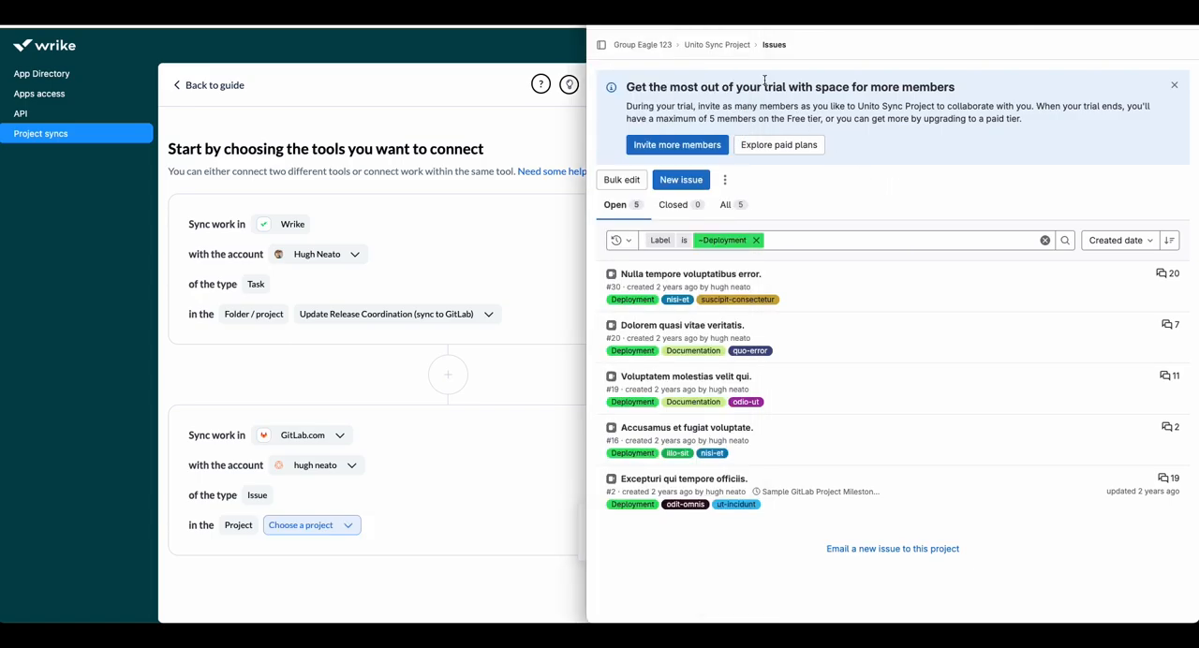
{"action": "left_click", "coordinate": [273, 521]}
{"action": "left_click", "coordinate": [302, 526]}
{"action": "type", "text": "unito sync"}
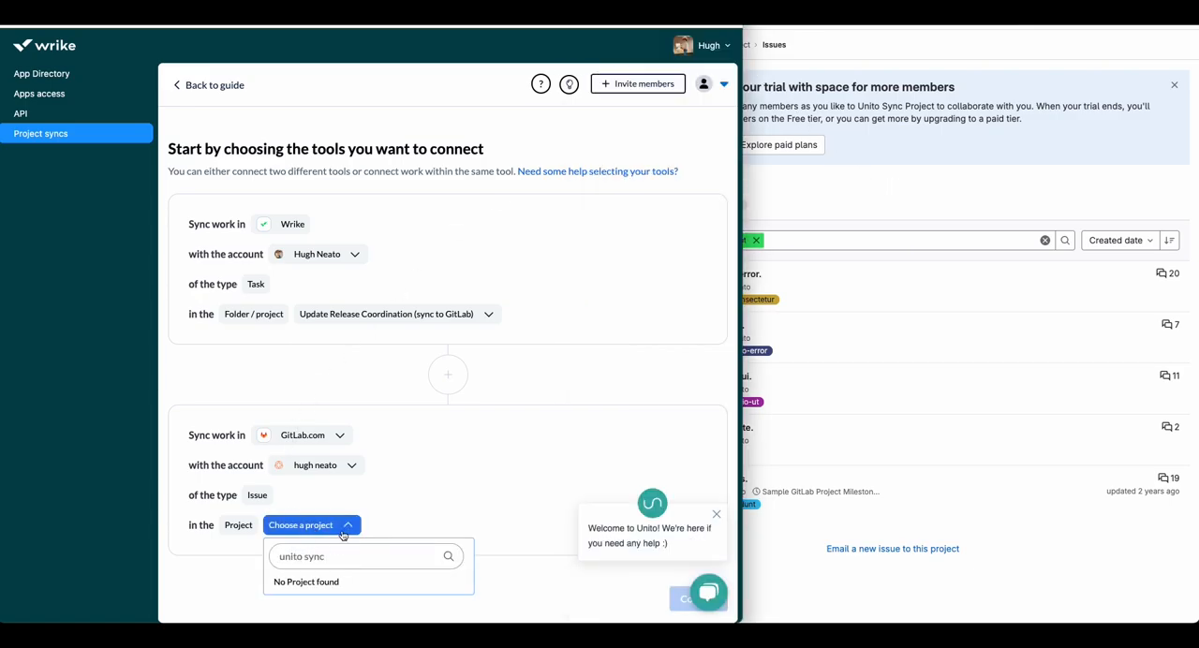
{"action": "left_click", "coordinate": [380, 581]}
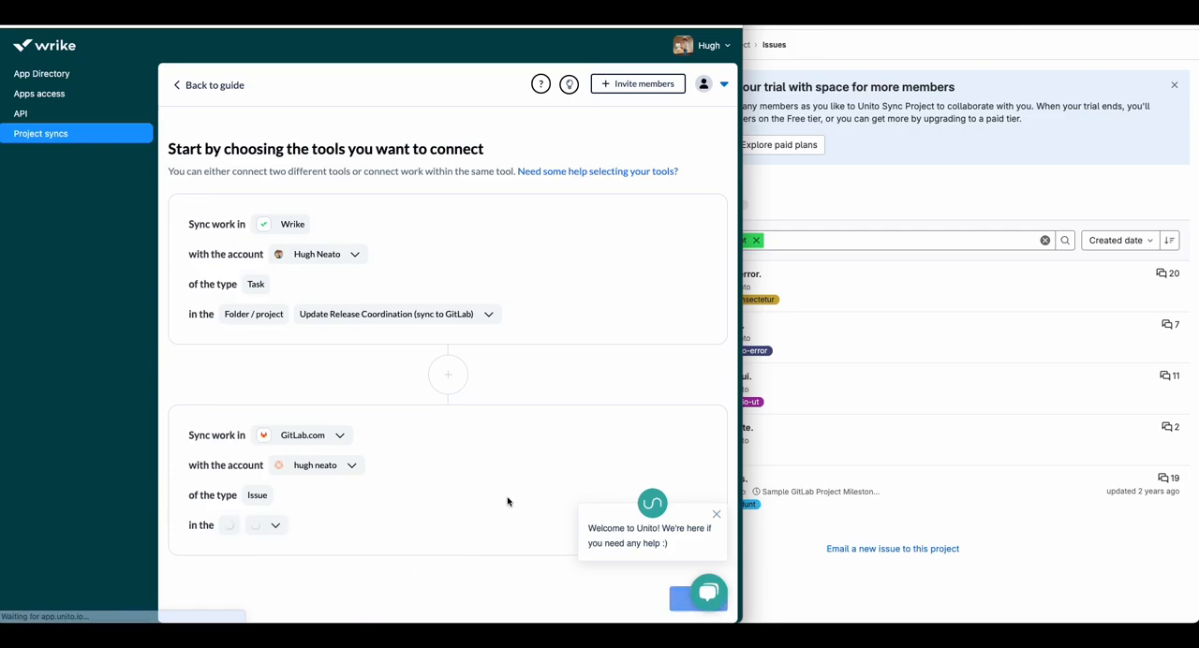
{"action": "left_click", "coordinate": [716, 514]}
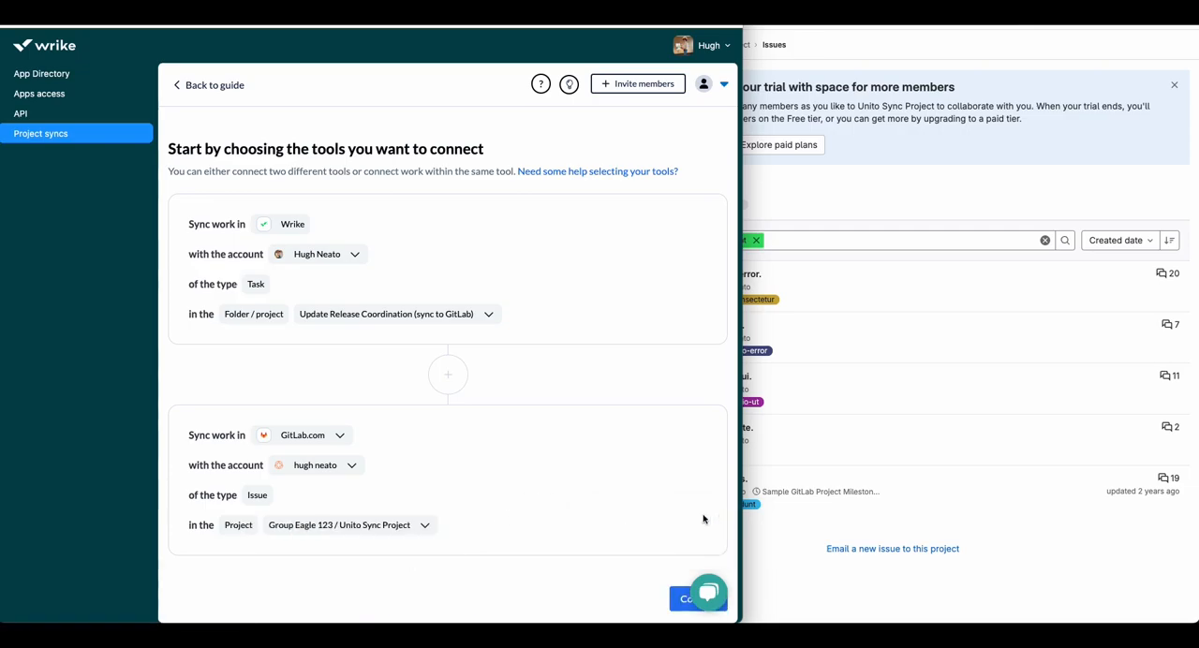
{"action": "left_click", "coordinate": [913, 241]}
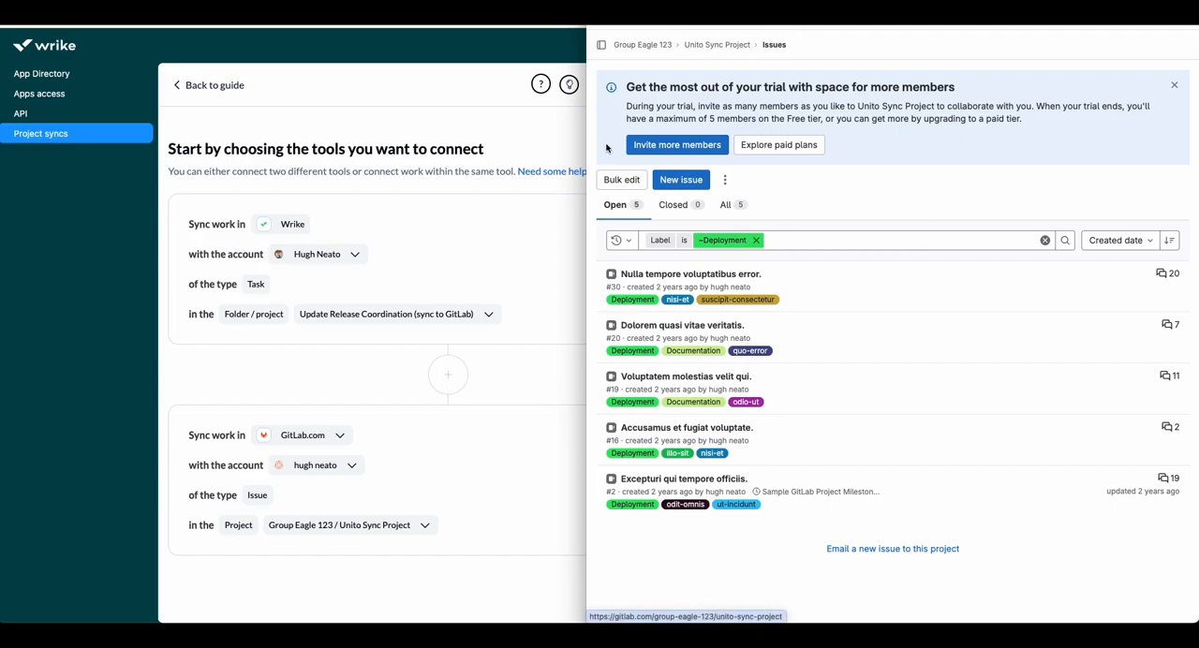
{"action": "left_click", "coordinate": [535, 505]}
{"action": "left_click", "coordinate": [682, 593]}
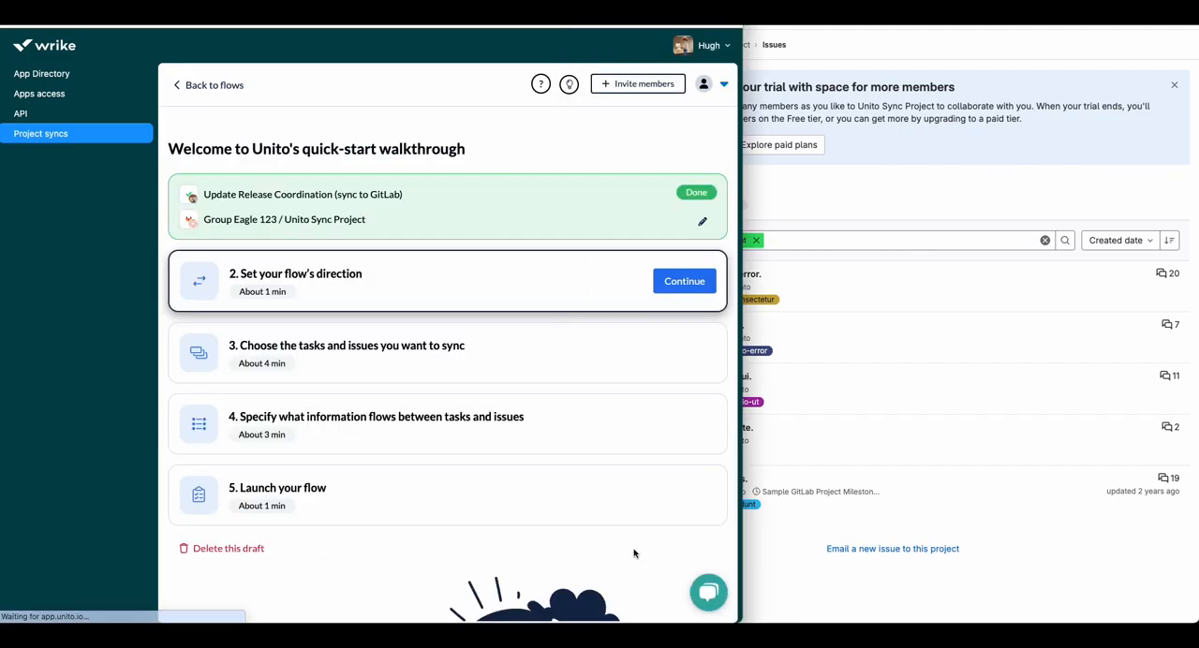
Step: Set the flow direction to one-way from the GitLab project to the Wrike project and confirm it
{"action": "left_click", "coordinate": [690, 281]}
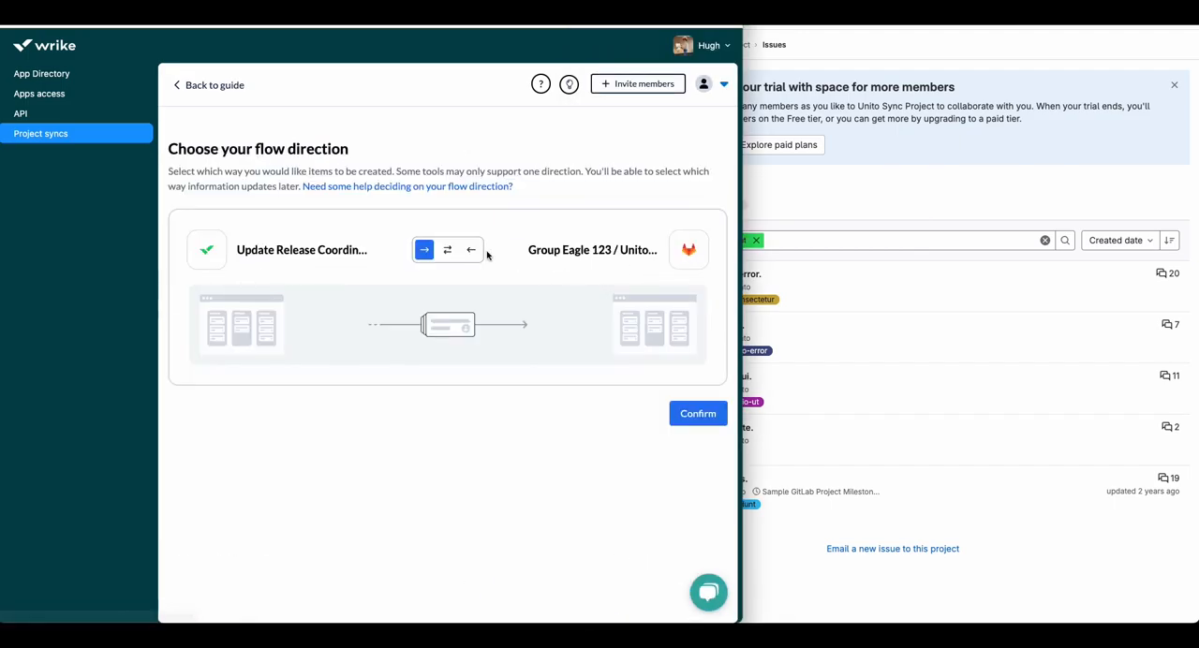
{"action": "left_click", "coordinate": [473, 251]}
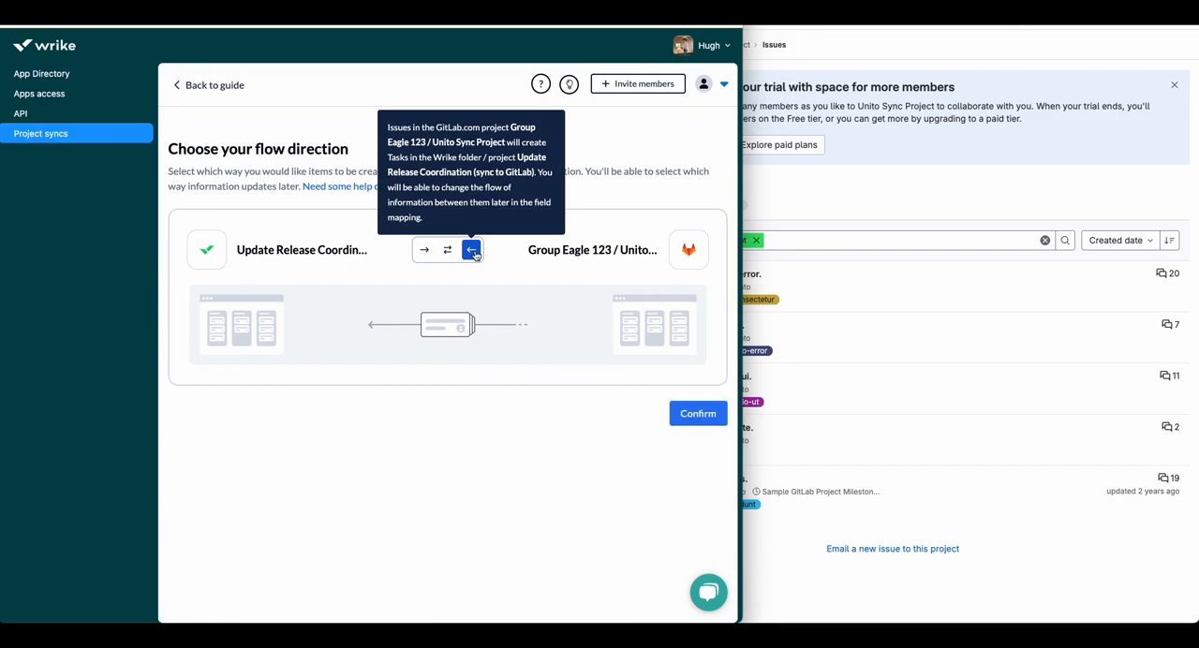
{"action": "left_click", "coordinate": [698, 415]}
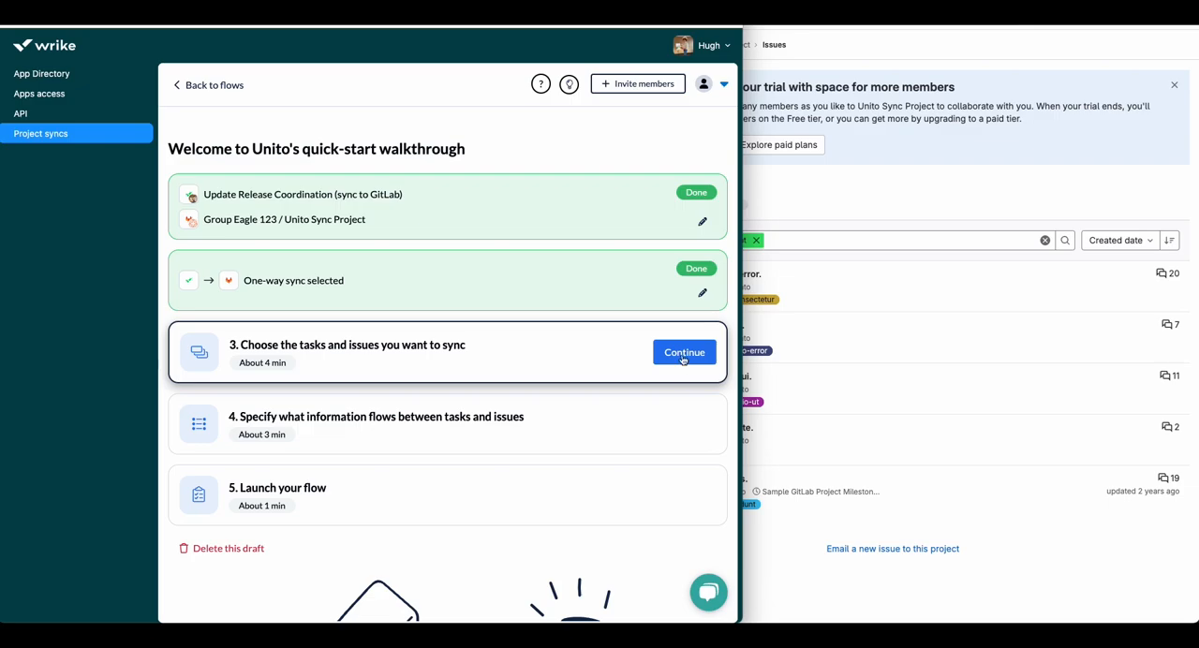
Step: Add a sync rule limiting GitLab issues to those whose Label is Deployment, and confirm the rules
{"action": "left_click", "coordinate": [683, 356]}
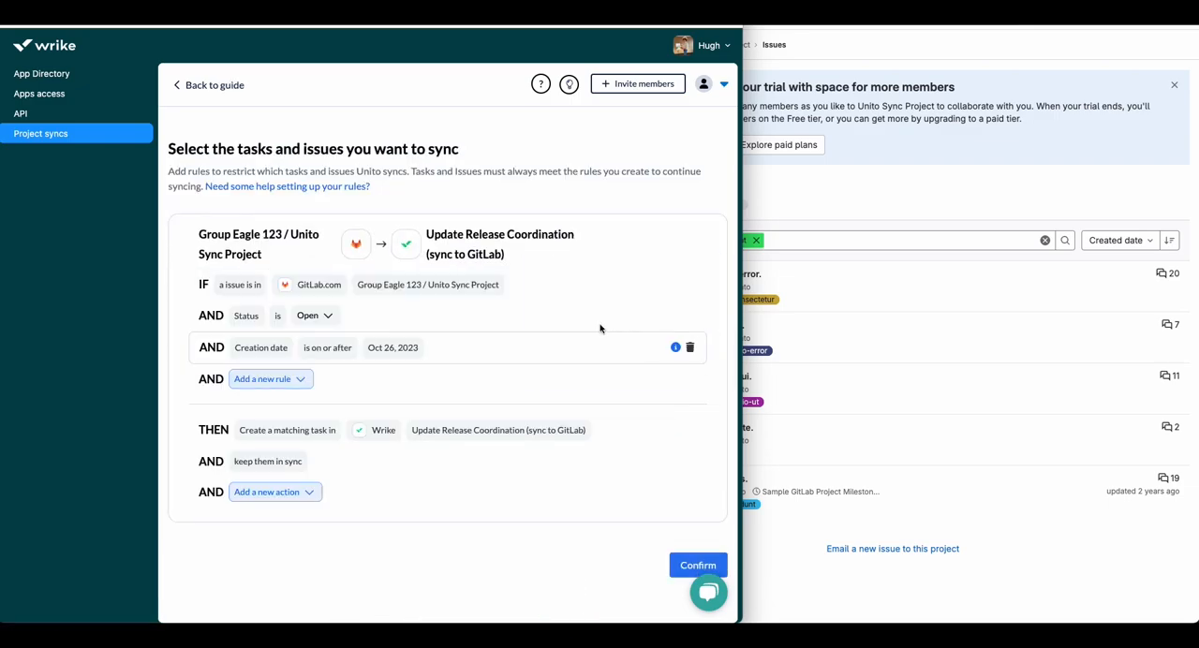
{"action": "left_click", "coordinate": [301, 380]}
{"action": "type", "text": "label"}
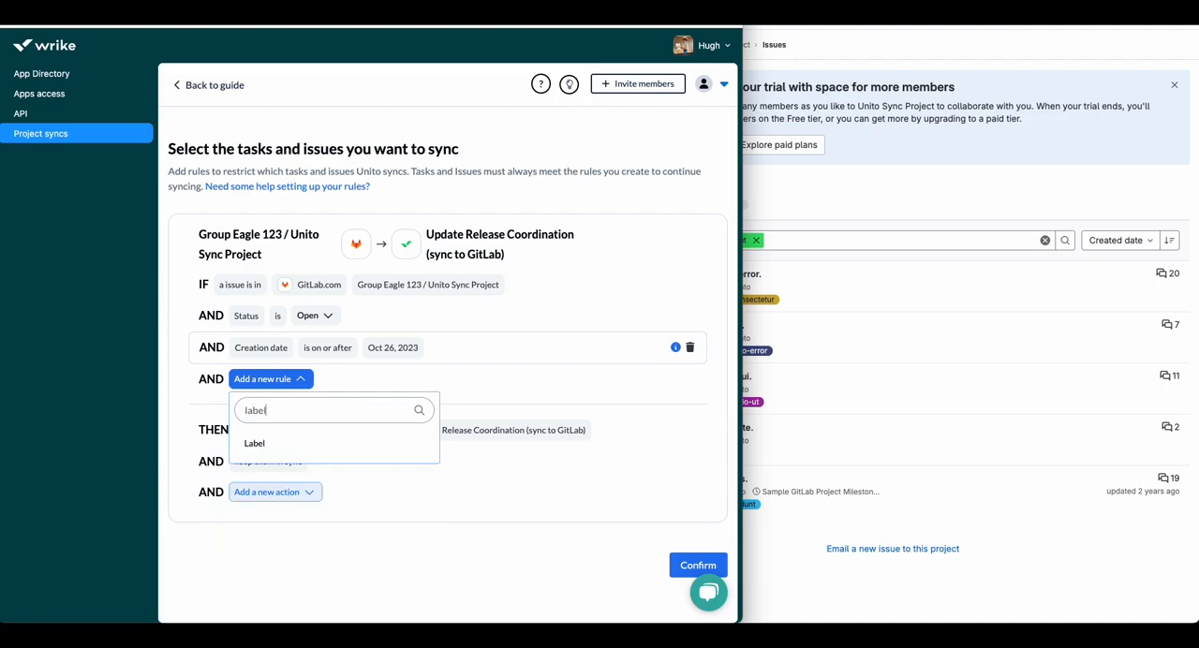
{"action": "left_click", "coordinate": [298, 444]}
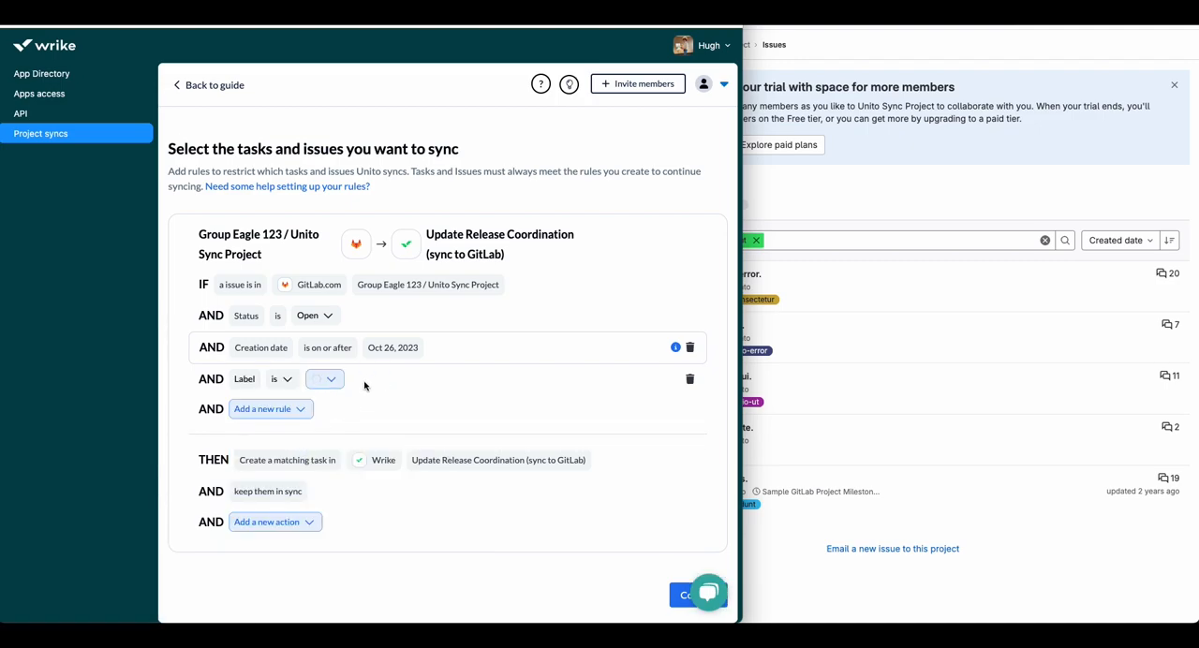
{"action": "left_click", "coordinate": [367, 382]}
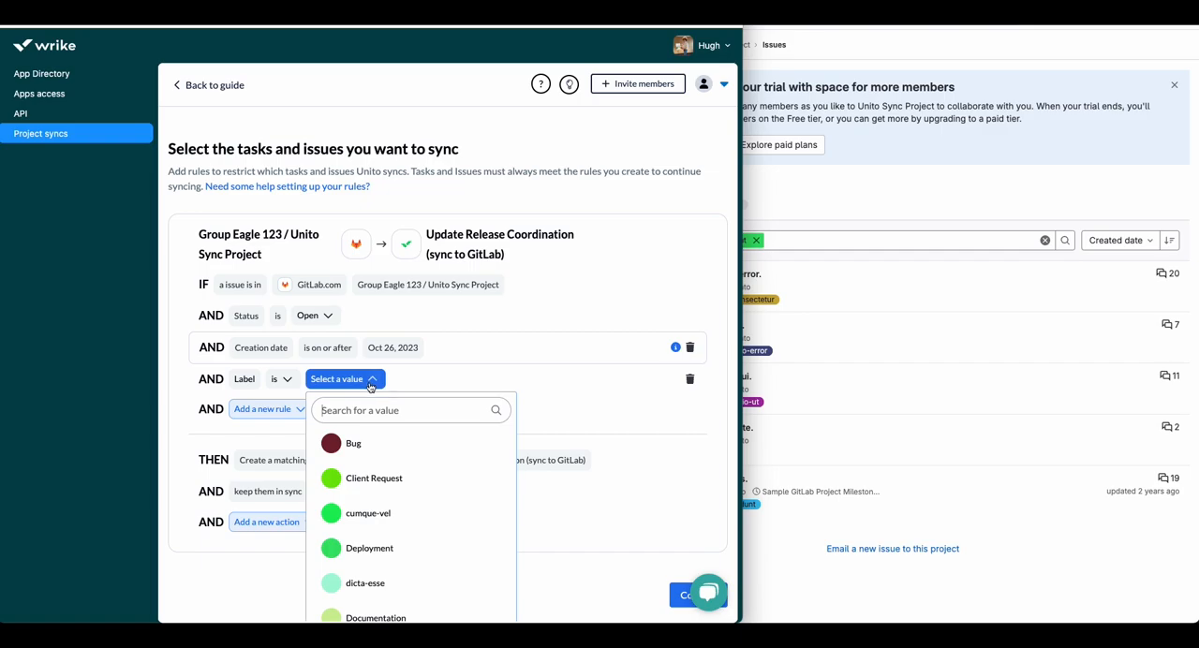
{"action": "left_click", "coordinate": [403, 550]}
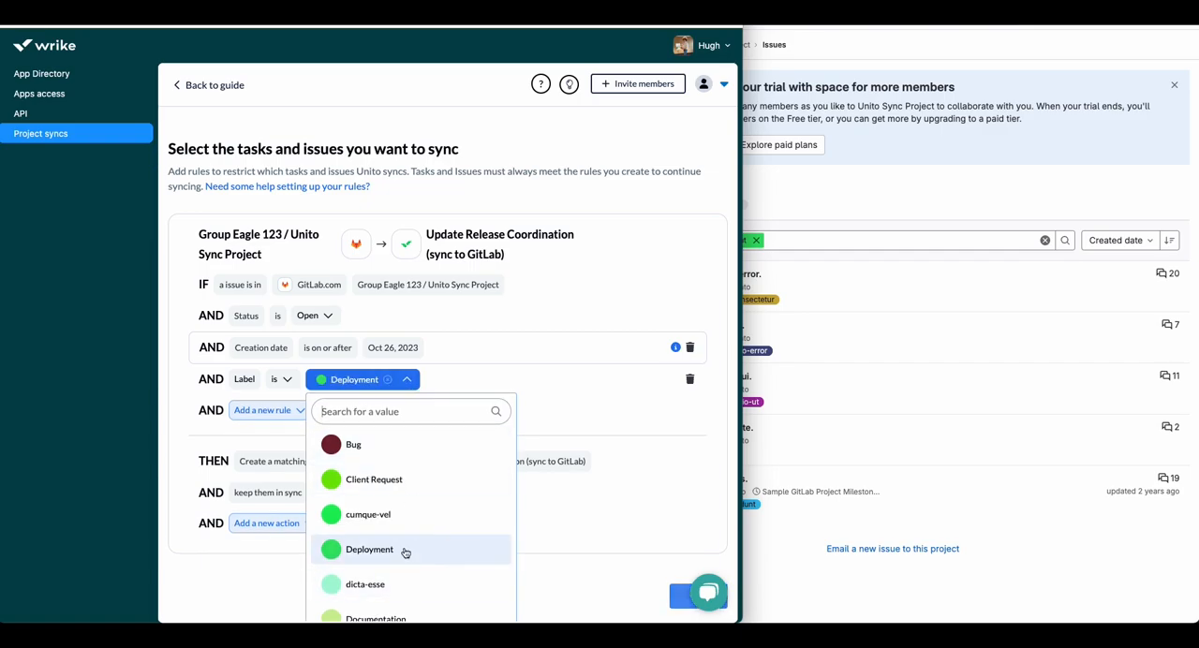
{"action": "left_click", "coordinate": [559, 411]}
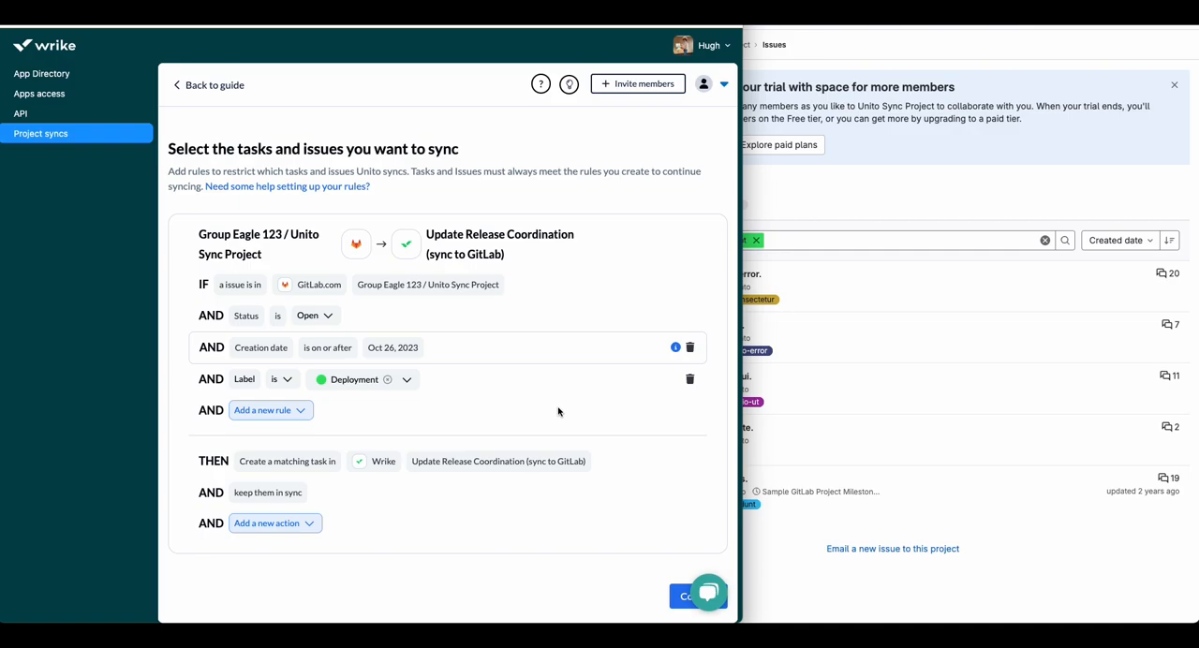
{"action": "left_click", "coordinate": [673, 596]}
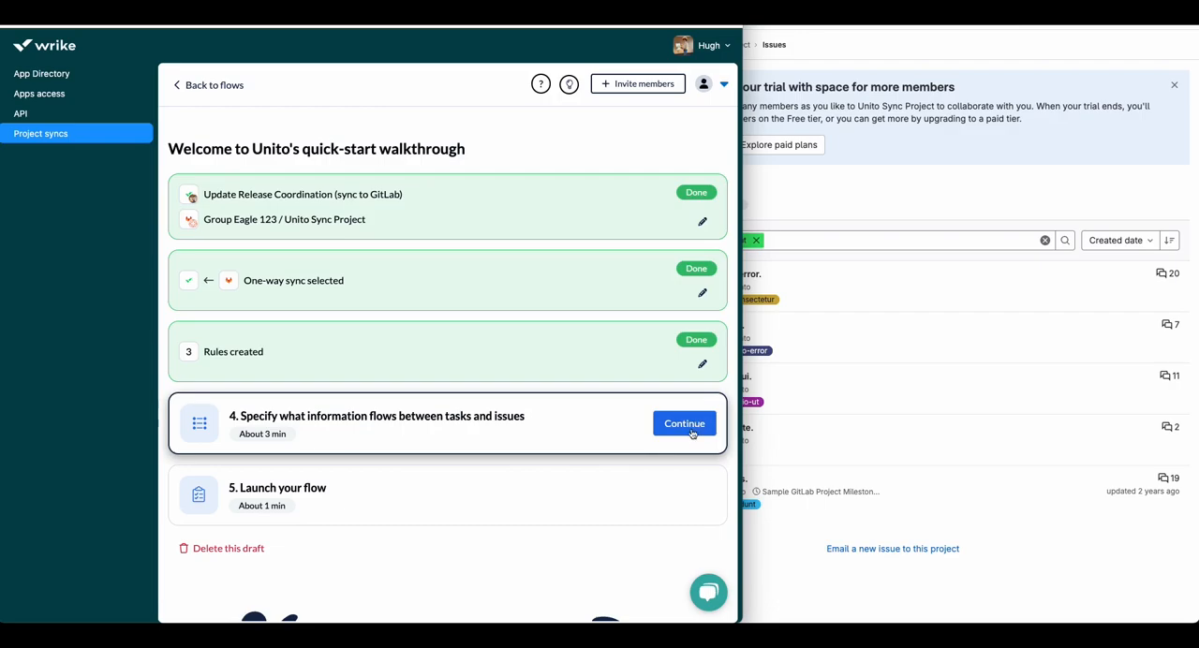
Step: Start the field mapping by auto-mapping matching fields between tasks and issues, and review the resulting mappings
{"action": "left_click", "coordinate": [691, 428]}
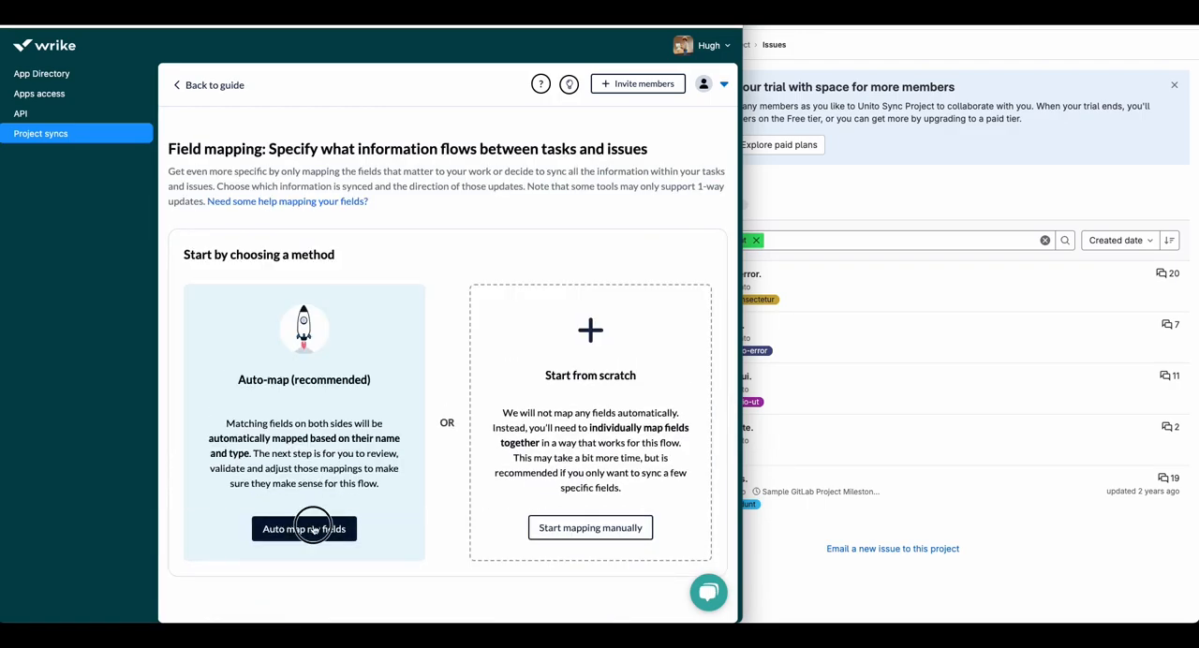
{"action": "left_click", "coordinate": [316, 526]}
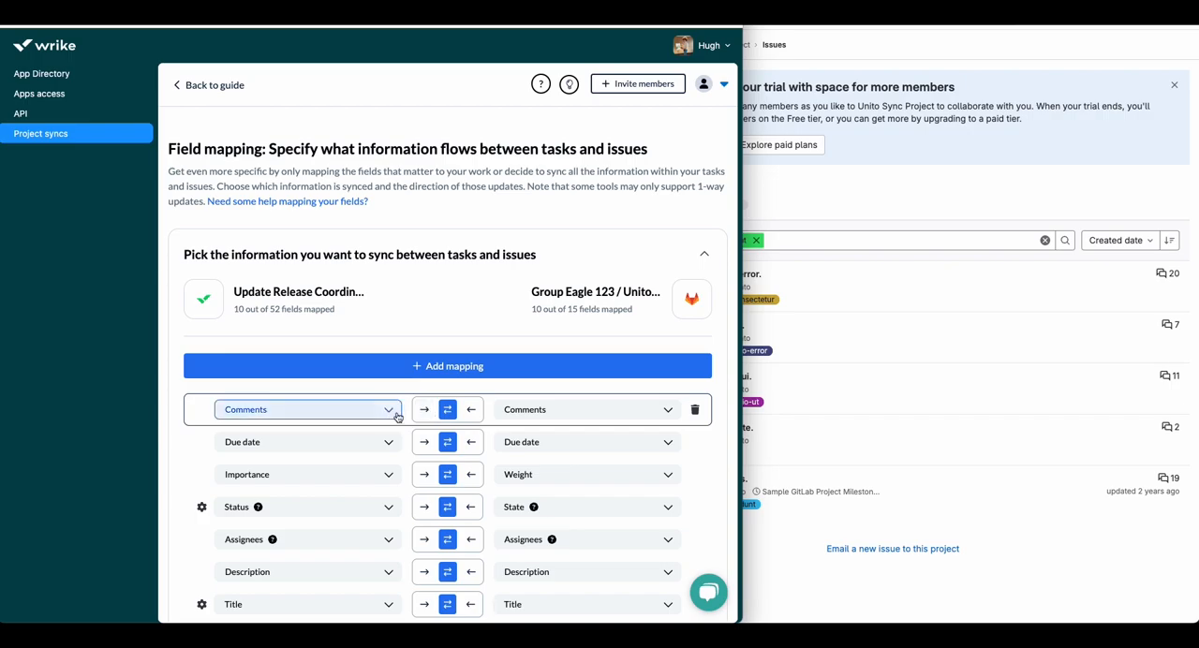
{"action": "scroll", "coordinate": [397, 415], "scroll_direction": "down", "scroll_amount": 5}
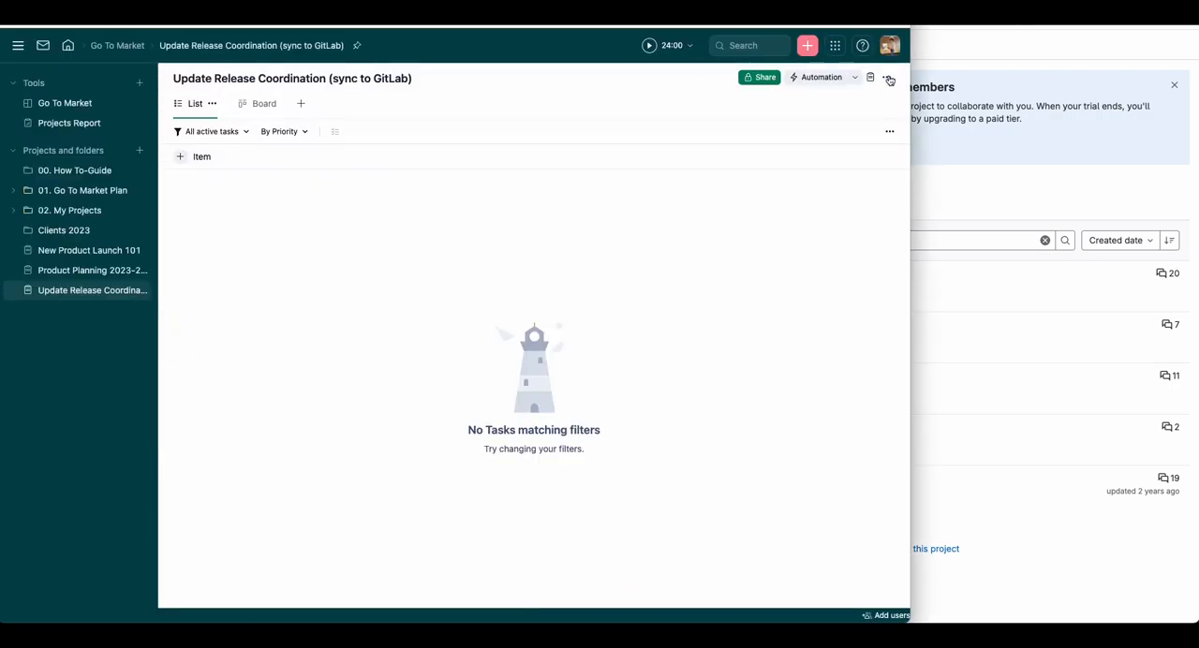
Step: In the Wrike project's Label custom field, define the options Deployment, QA Testing, Bug Report (for team in GL) and Client Request
{"action": "left_click", "coordinate": [887, 77]}
{"action": "left_click", "coordinate": [822, 242]}
{"action": "left_click", "coordinate": [210, 273]}
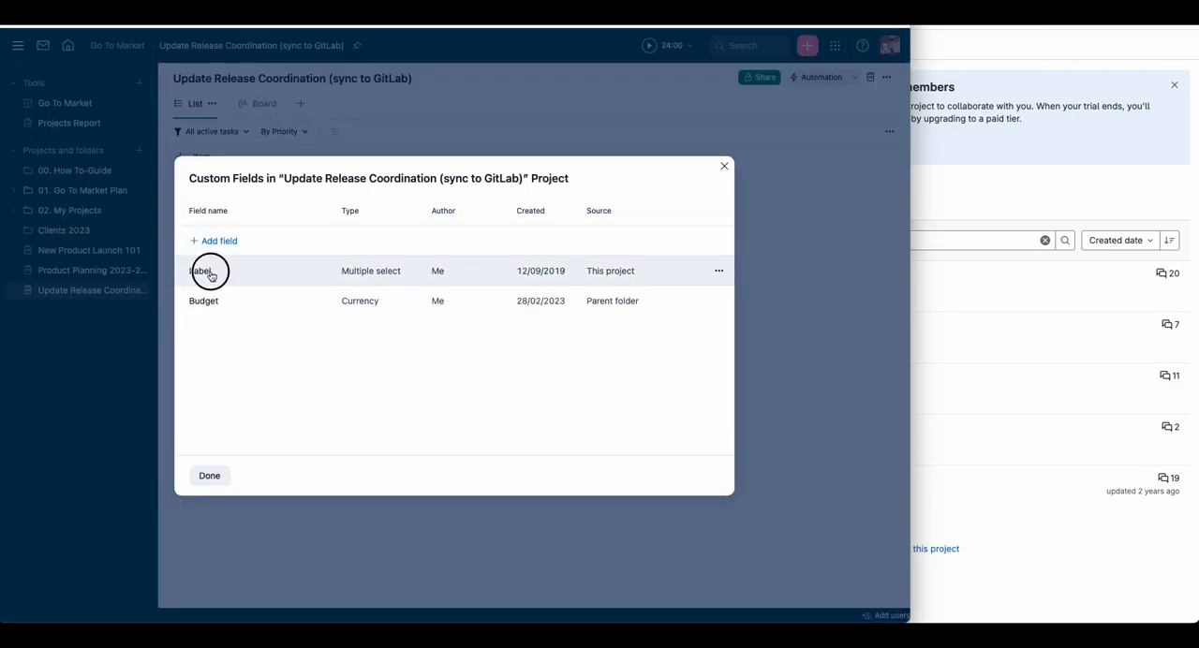
{"action": "left_click", "coordinate": [451, 298]}
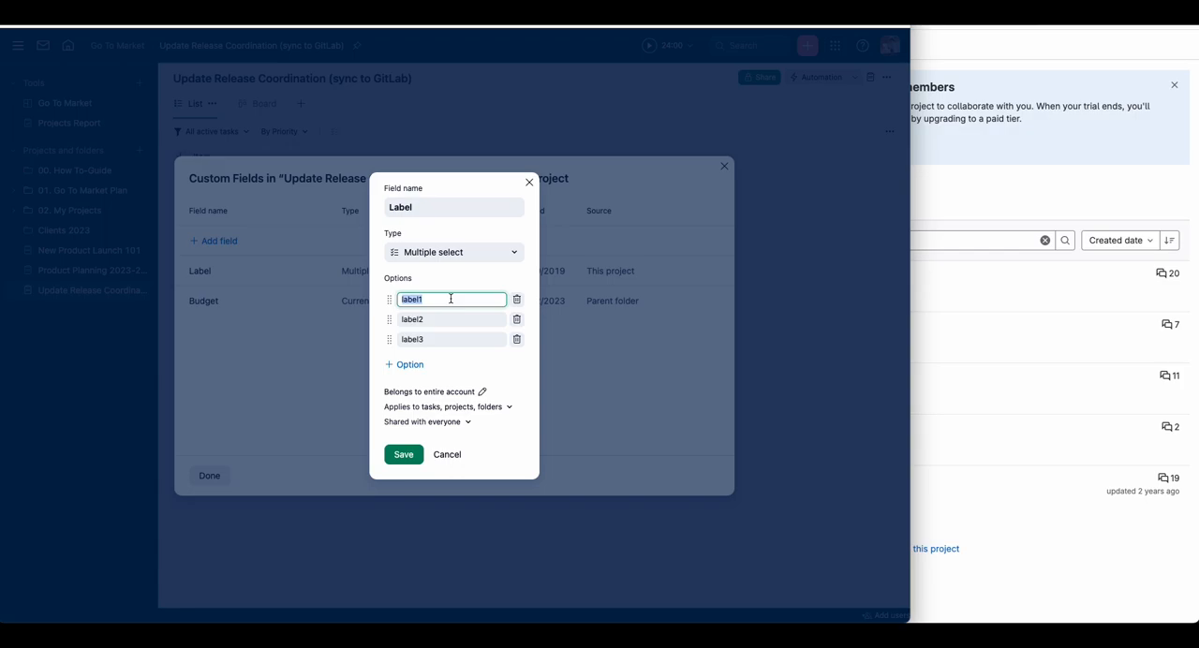
{"action": "key", "text": "Return"}
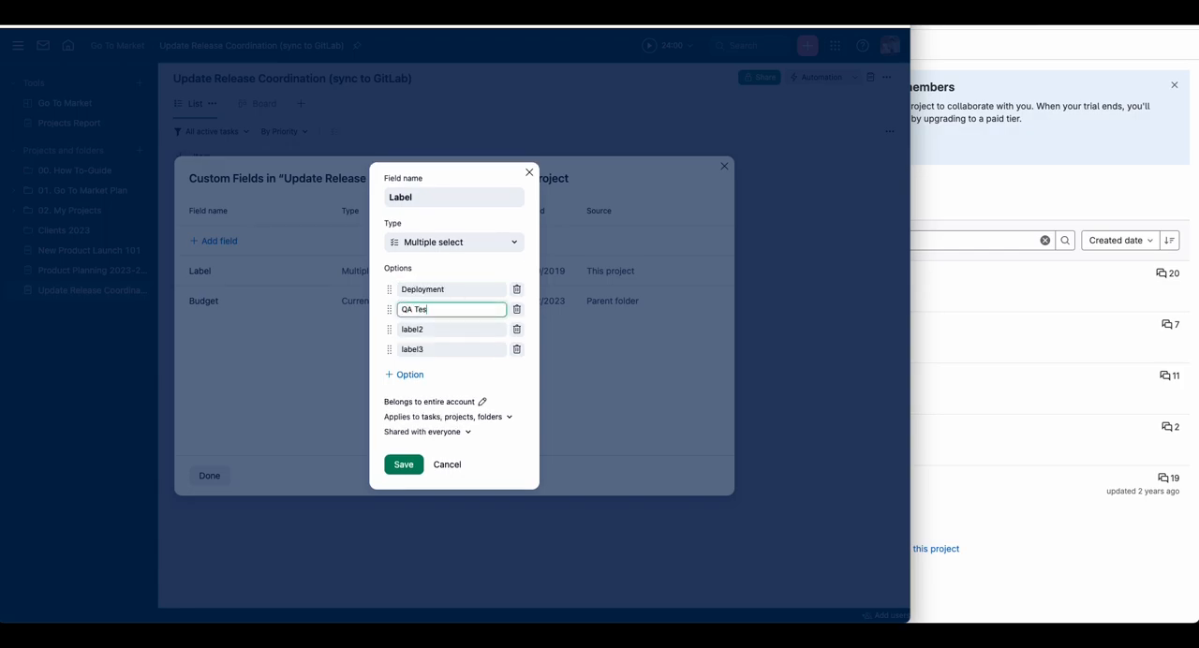
{"action": "left_click", "coordinate": [462, 330]}
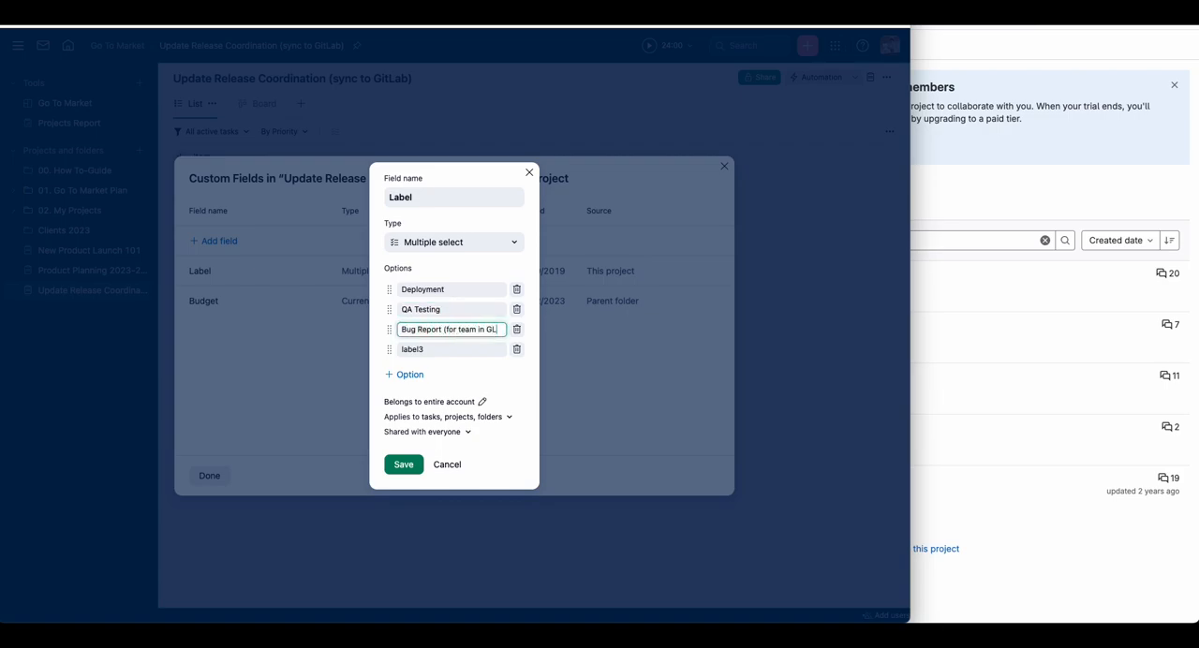
{"action": "left_click", "coordinate": [446, 353]}
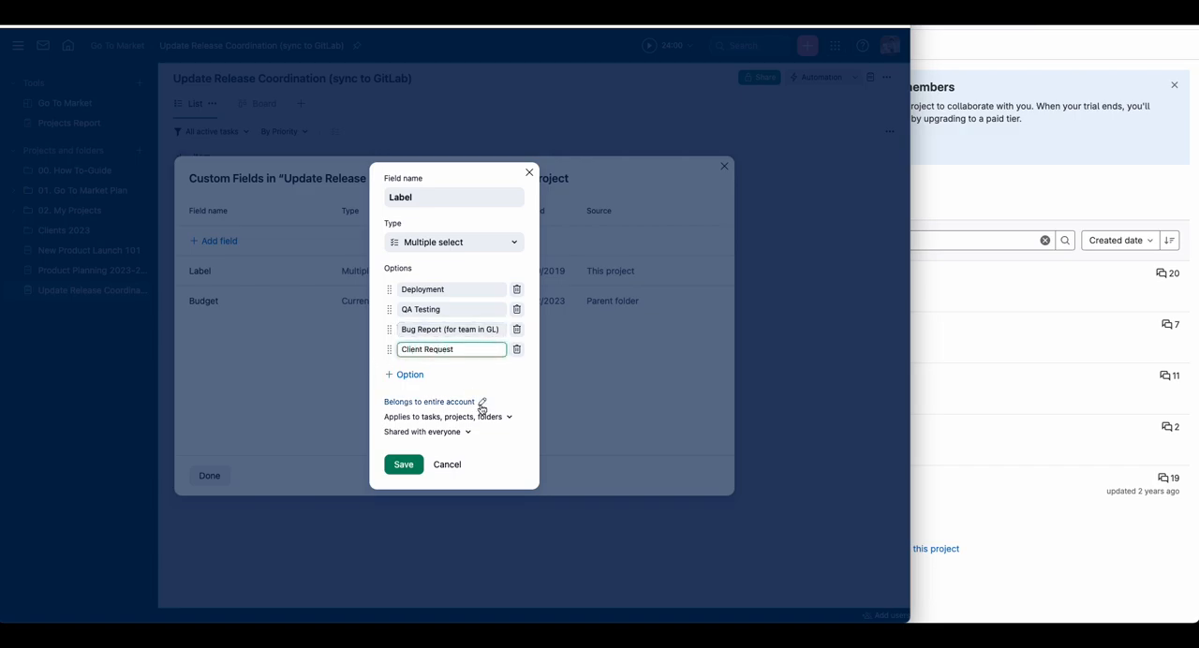
Step: Change the Label custom field's type to Single select, save it and close the custom fields list
{"action": "left_click", "coordinate": [405, 456]}
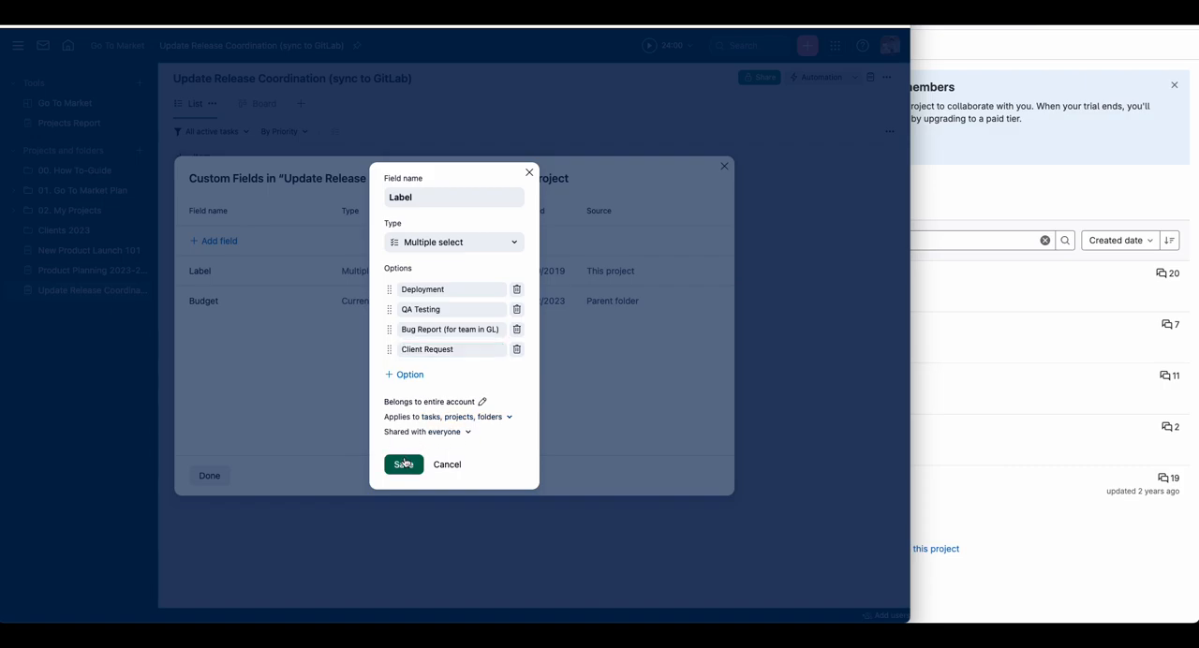
{"action": "left_click", "coordinate": [491, 242]}
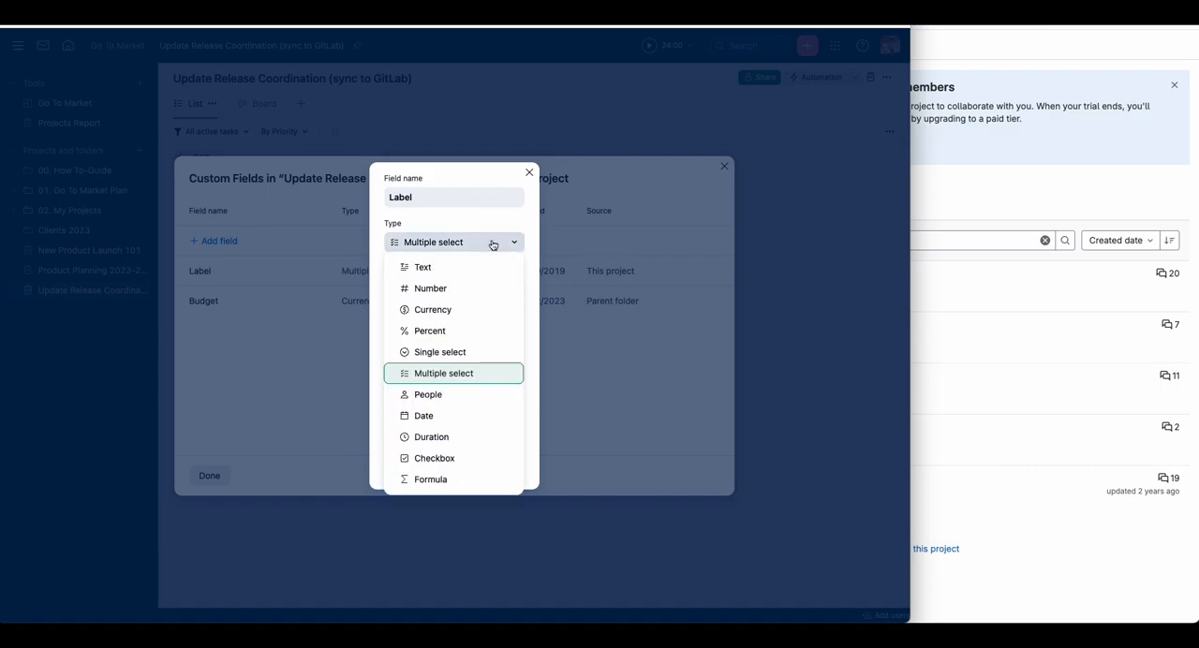
{"action": "left_click", "coordinate": [471, 352]}
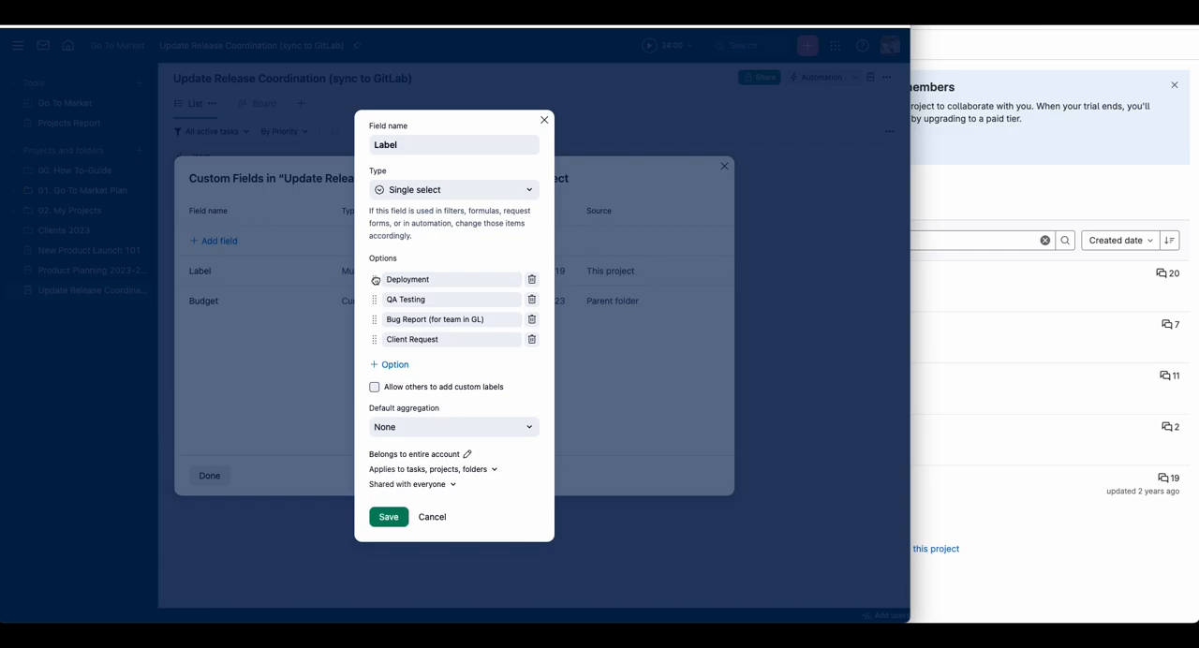
{"action": "left_click", "coordinate": [387, 518]}
{"action": "left_click", "coordinate": [209, 476]}
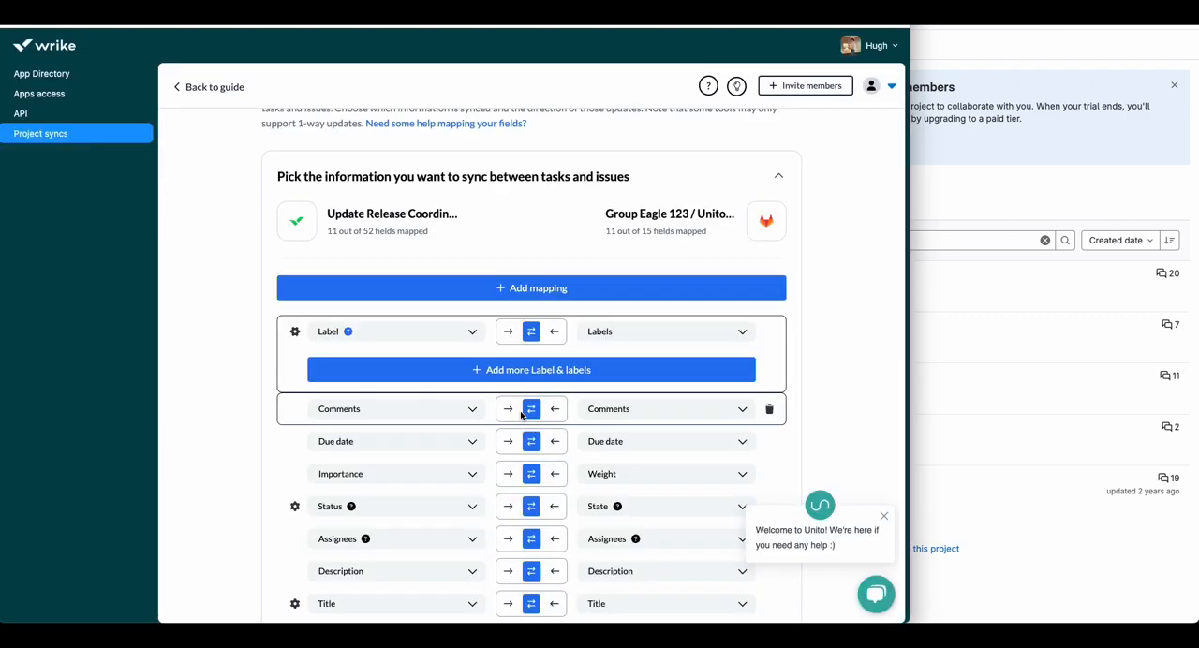
Step: In the flow's Label-to-Labels mapping, link Wrike's "Bug Report (for team in GL)" value with GitLab's "Bug" label
{"action": "left_click", "coordinate": [511, 378]}
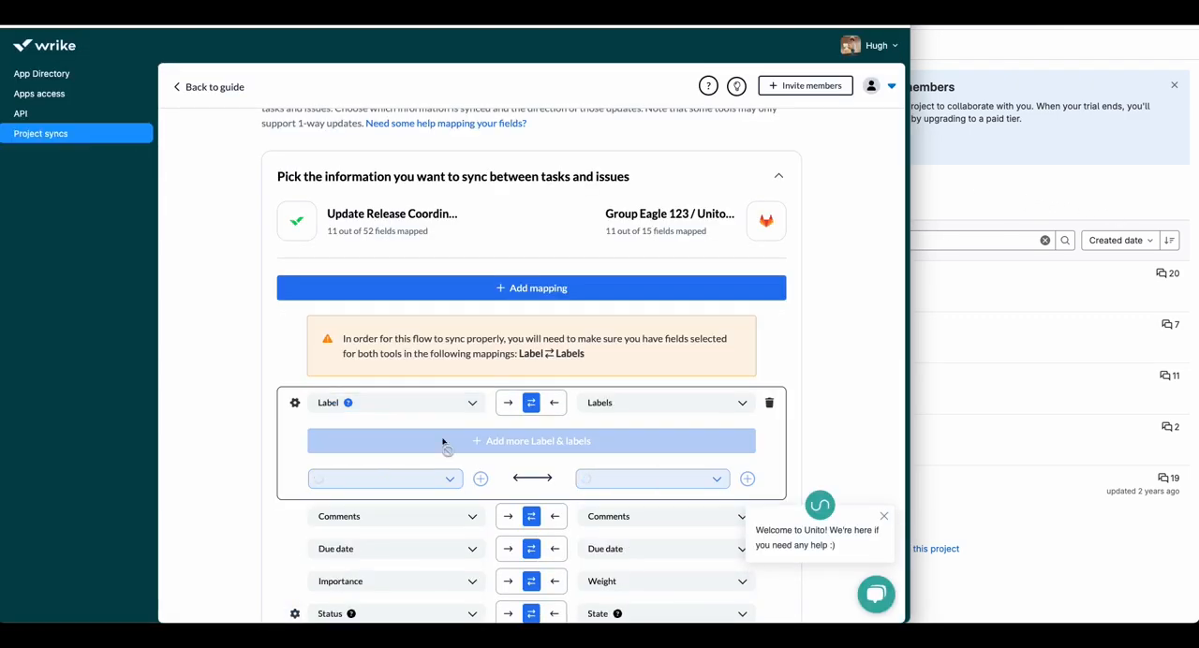
{"action": "left_click", "coordinate": [456, 482]}
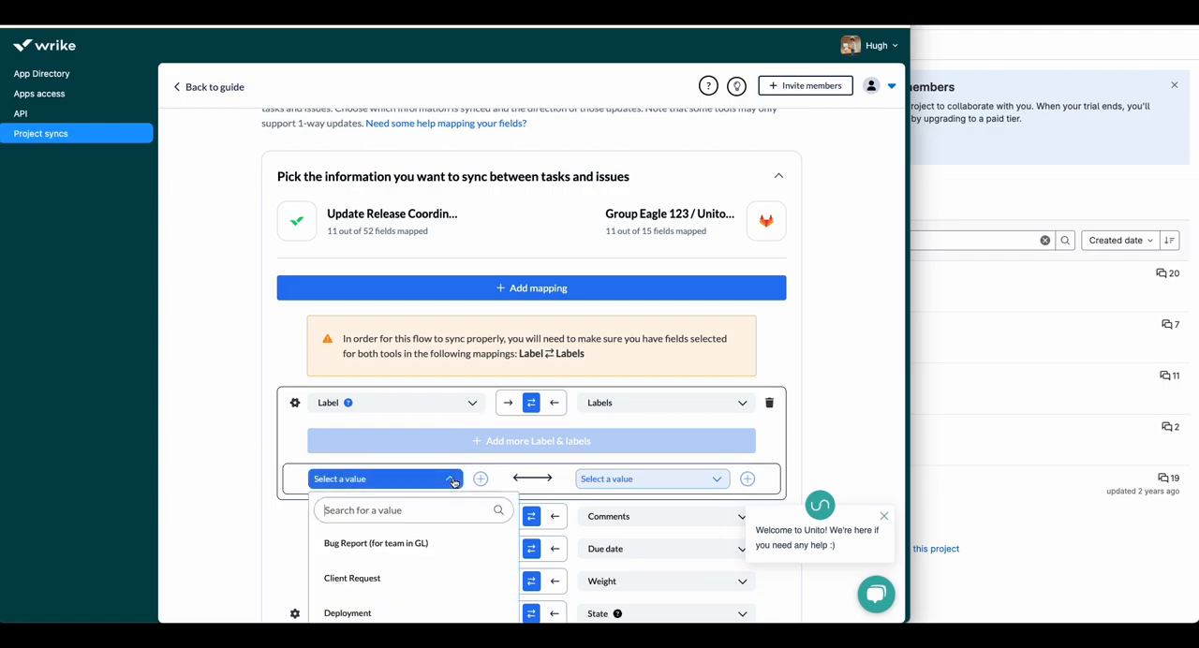
{"action": "left_click", "coordinate": [460, 435]}
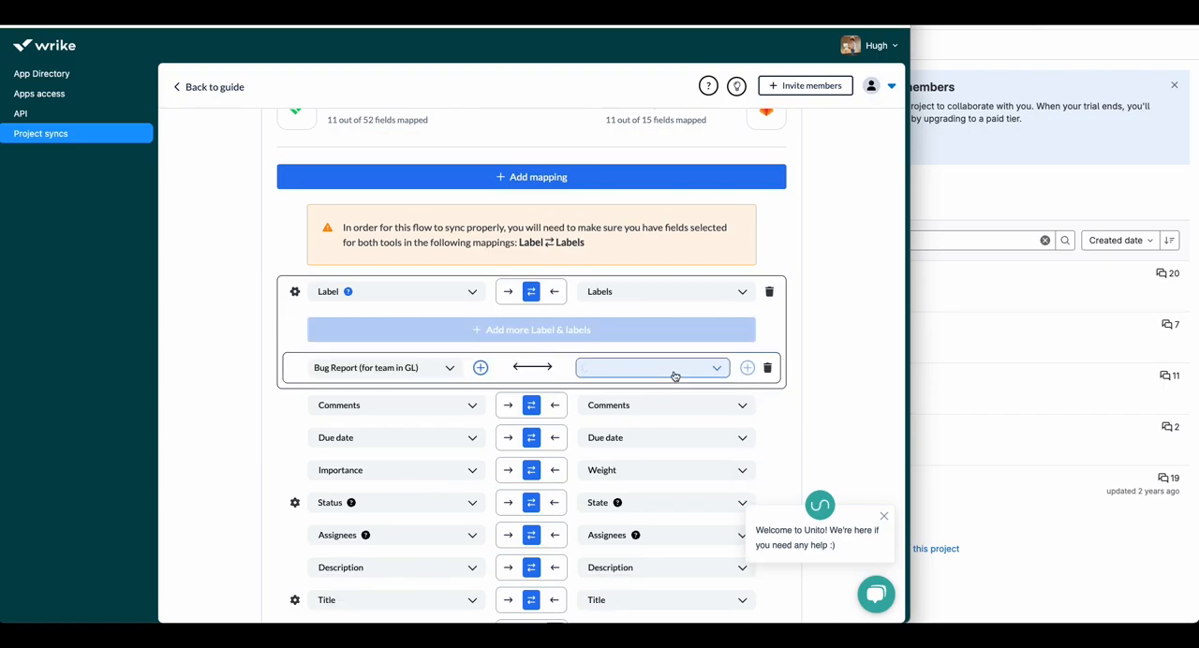
{"action": "left_click", "coordinate": [674, 375]}
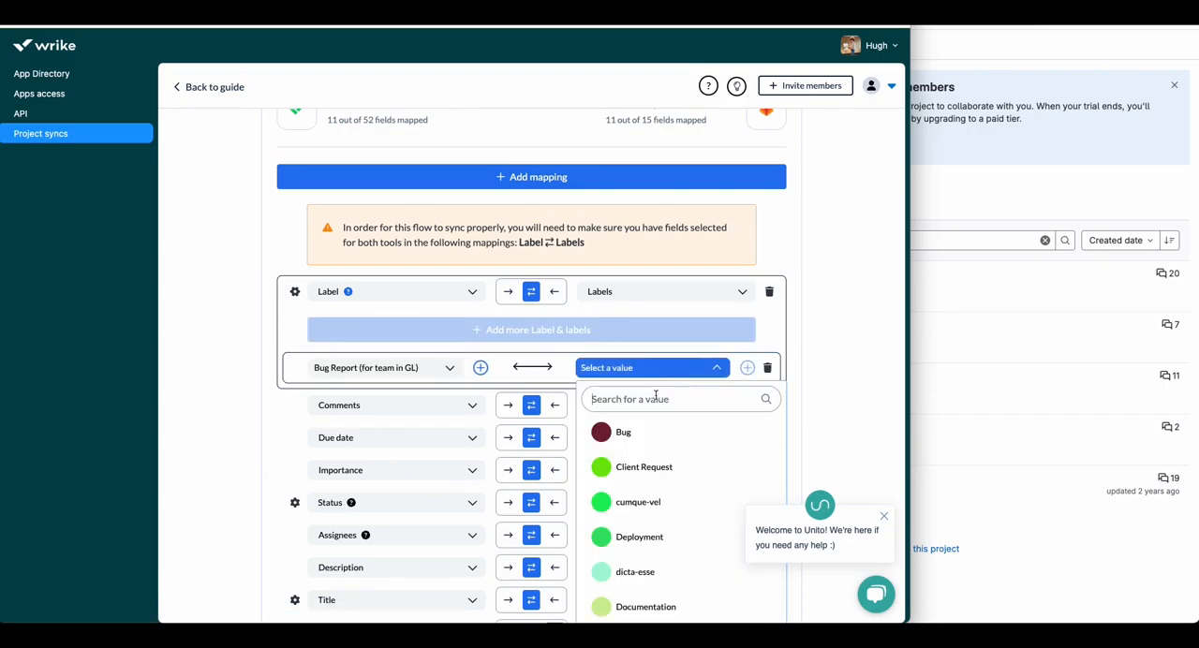
{"action": "left_click", "coordinate": [643, 439]}
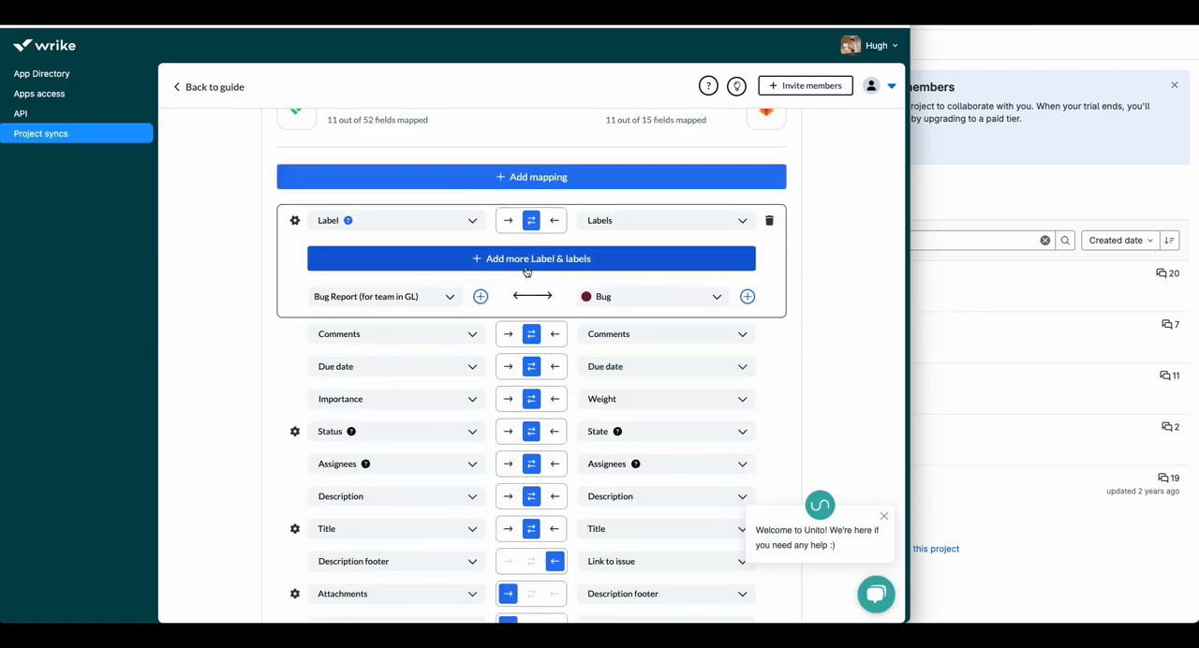
Step: In the Label-to-Labels mapping, link Wrike's Client Request and Deployment values with the GitLab labels of the same names
{"action": "left_click", "coordinate": [526, 270]}
{"action": "left_click", "coordinate": [455, 374]}
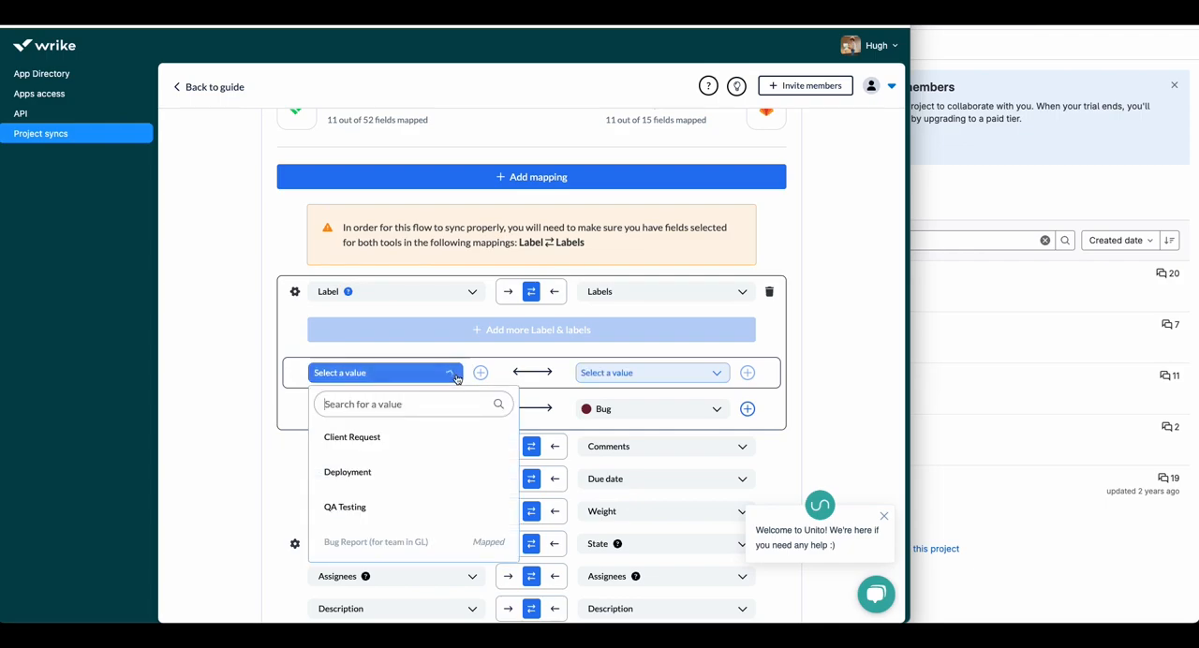
{"action": "left_click", "coordinate": [375, 438]}
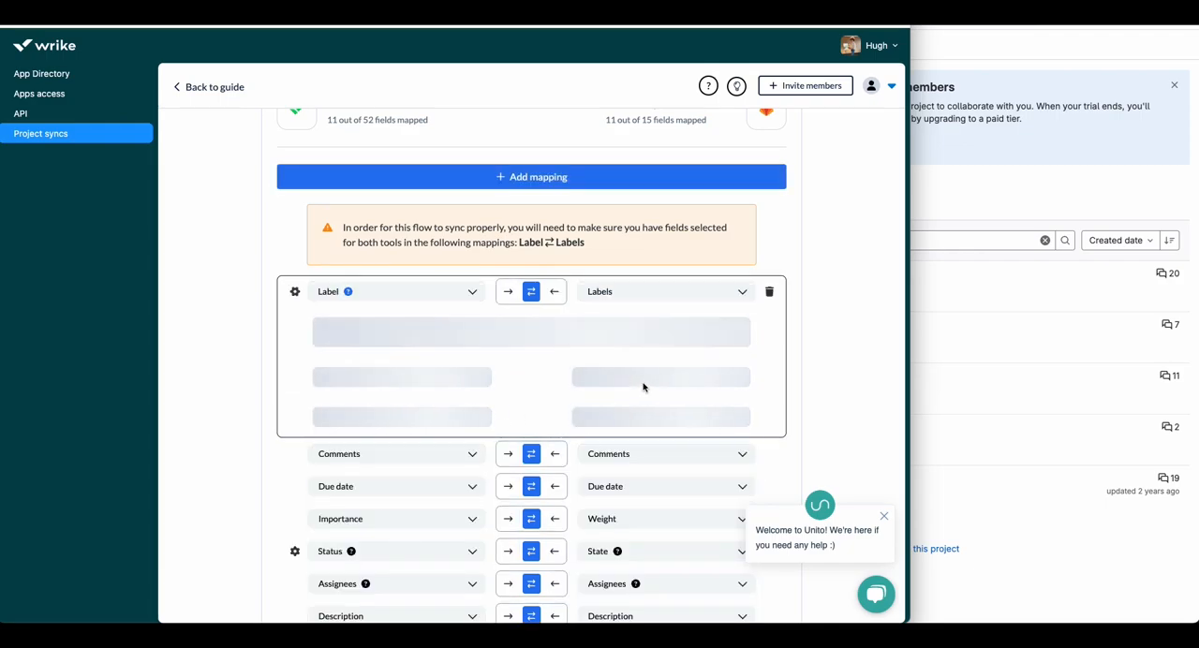
{"action": "left_click", "coordinate": [643, 379]}
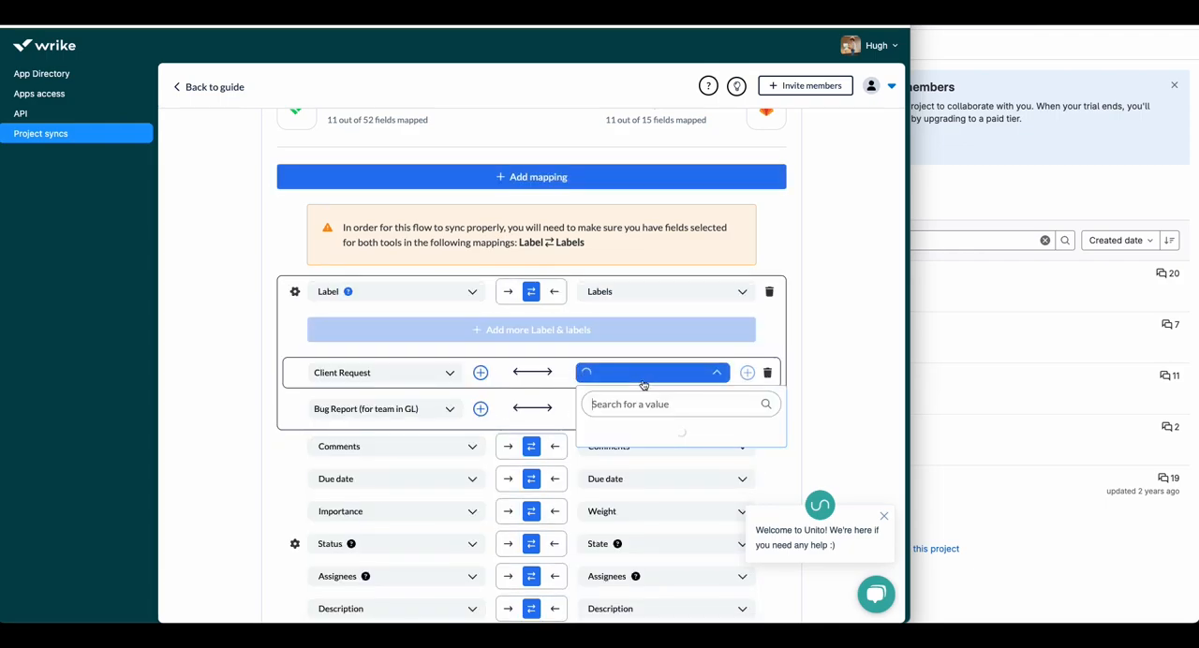
{"action": "left_click", "coordinate": [681, 441]}
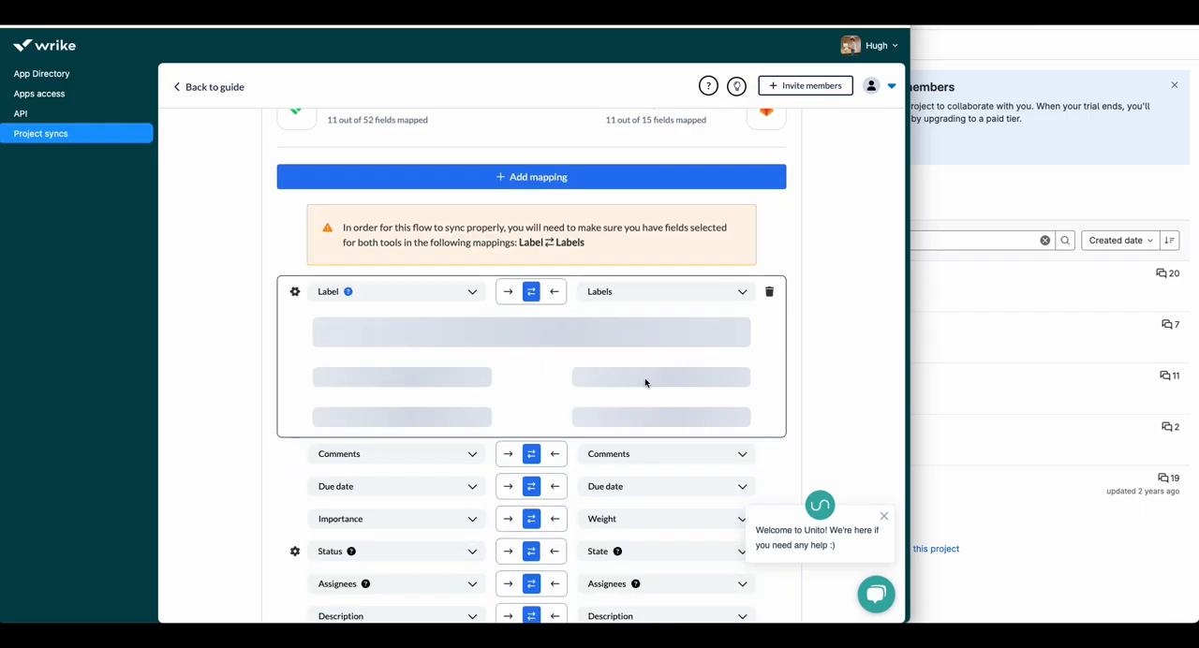
{"action": "left_click", "coordinate": [645, 379]}
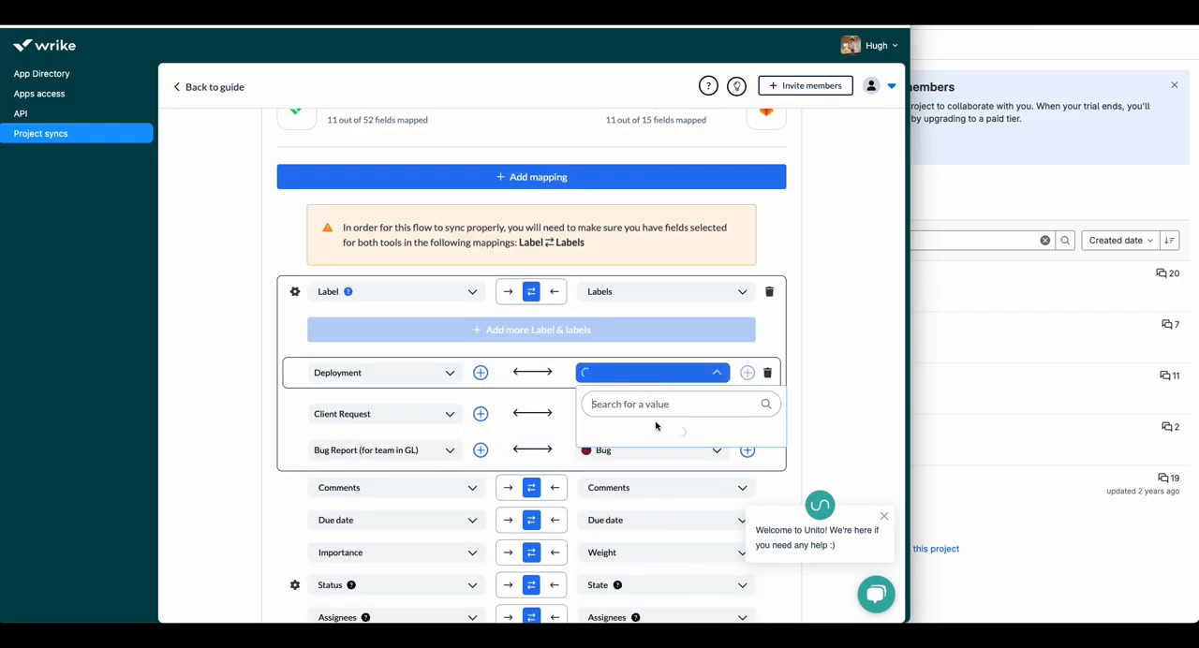
{"action": "left_click", "coordinate": [656, 469]}
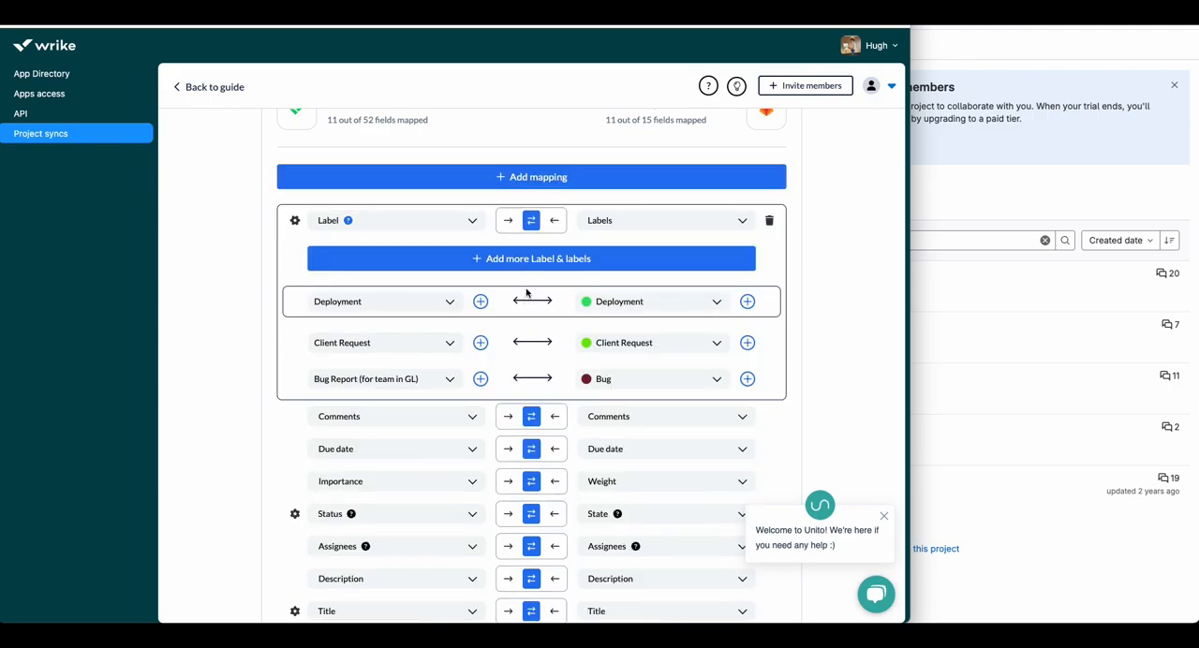
Step: Add another value pair to the Label-to-Labels mapping, linking Wrike's QA Testing with GitLab's QA Testing label
{"action": "left_click", "coordinate": [523, 264]}
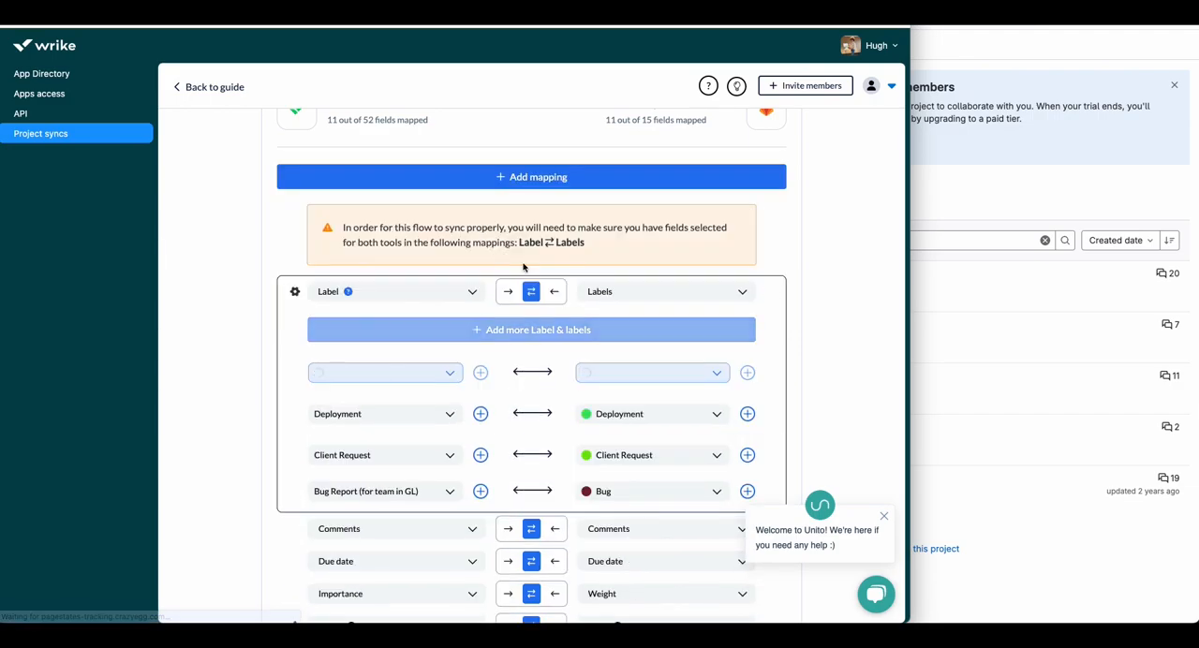
{"action": "left_click", "coordinate": [446, 371]}
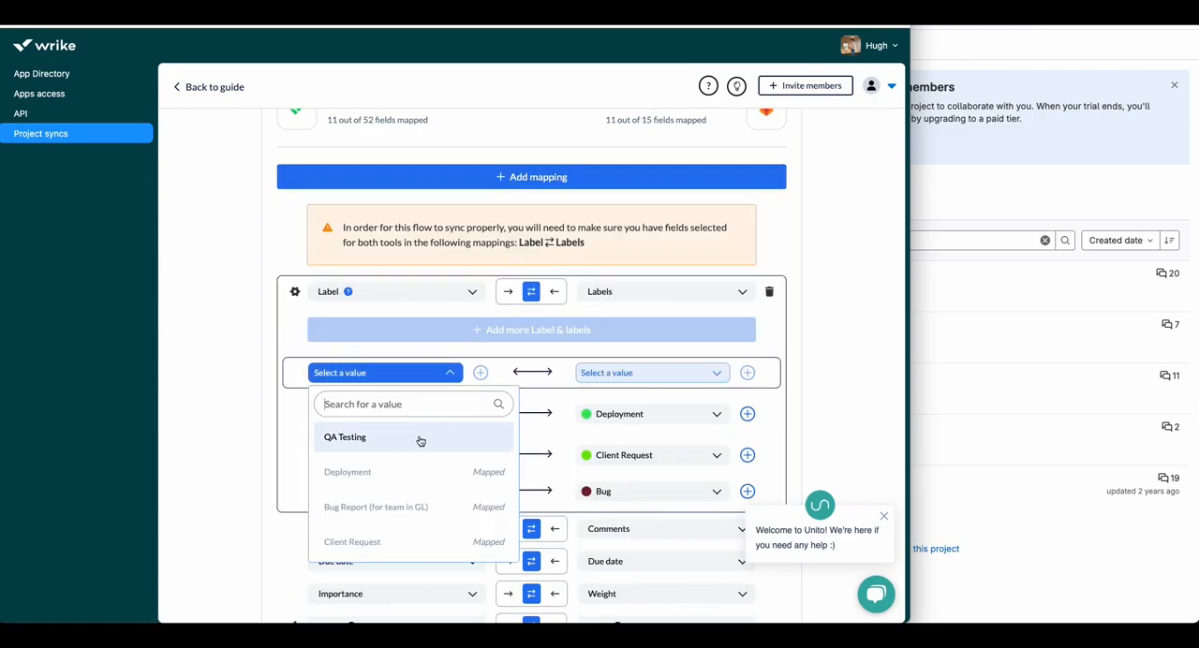
{"action": "left_click", "coordinate": [420, 436]}
{"action": "left_click", "coordinate": [630, 372]}
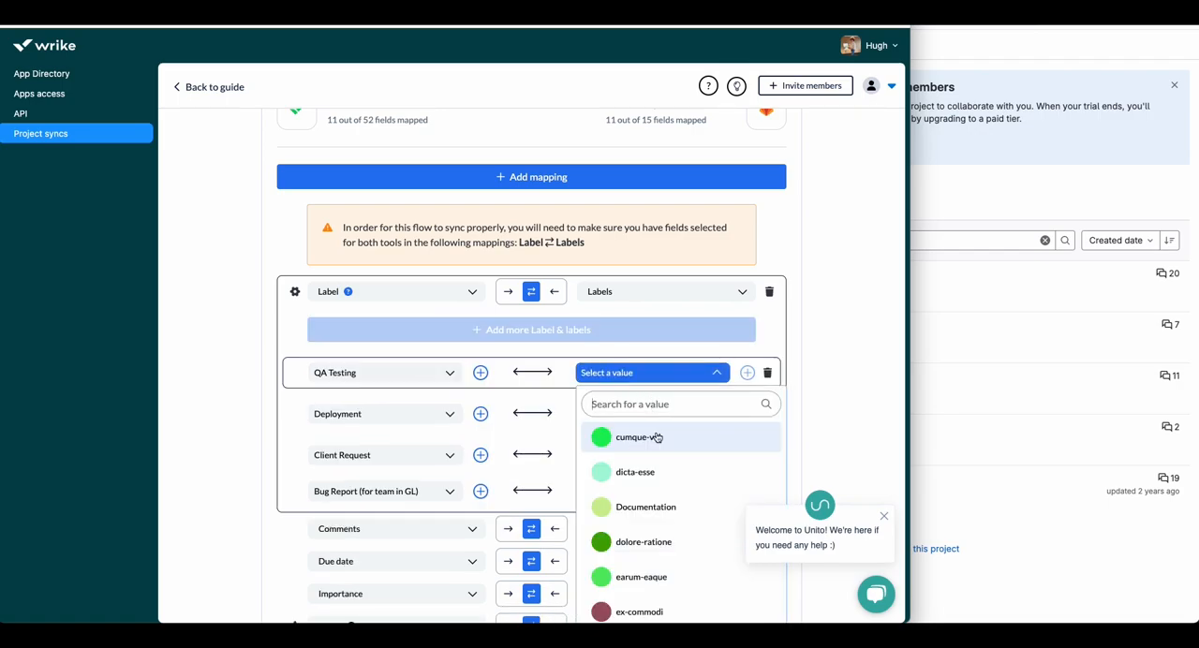
{"action": "type", "text": "qa"}
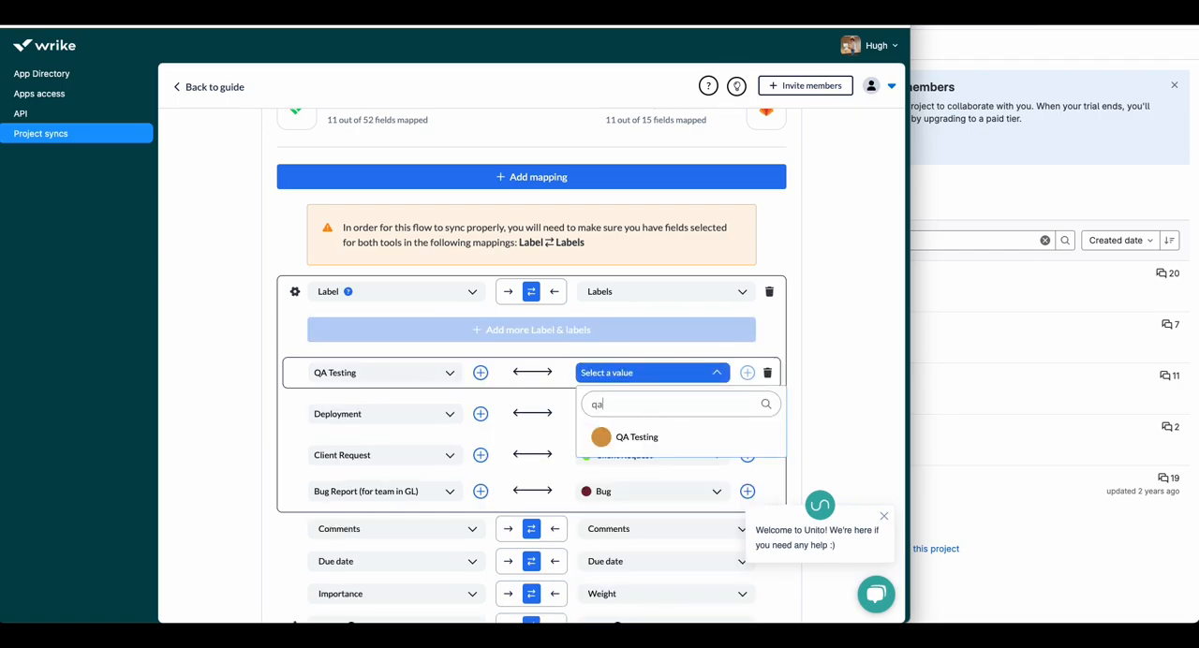
{"action": "left_click", "coordinate": [654, 438]}
Step: Confirm the field mappings and launch the flow under its suggested name
{"action": "scroll", "coordinate": [806, 415], "scroll_direction": "down", "scroll_amount": 10}
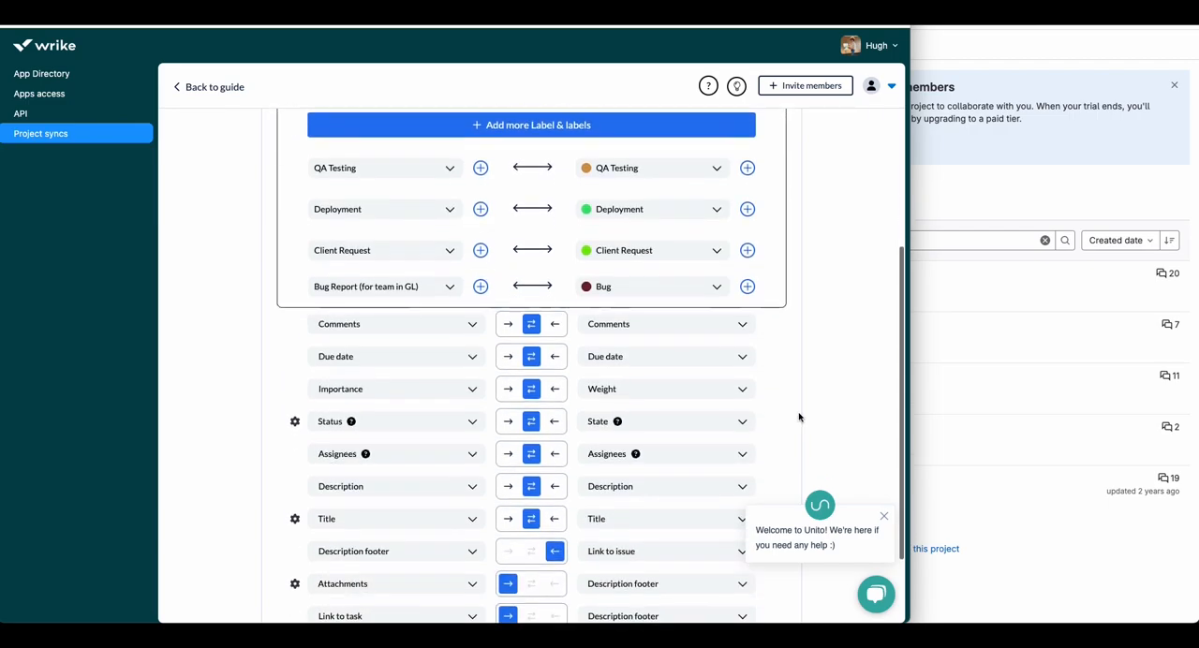
{"action": "left_click", "coordinate": [885, 514]}
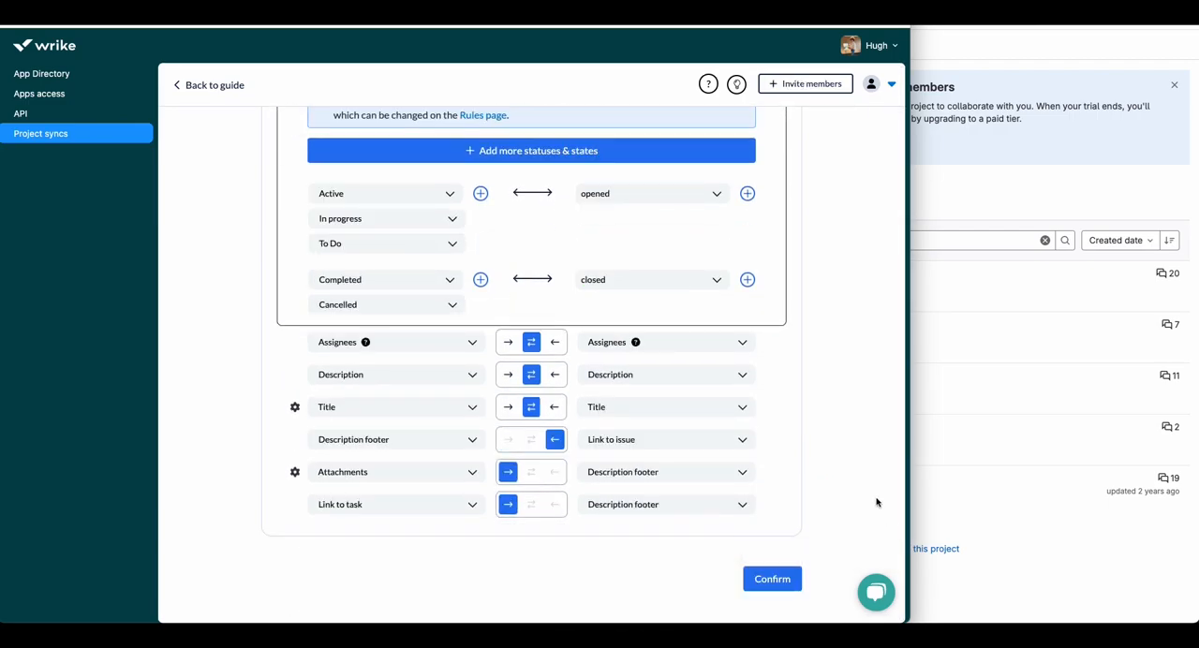
{"action": "left_click", "coordinate": [774, 580]}
{"action": "left_click", "coordinate": [665, 496]}
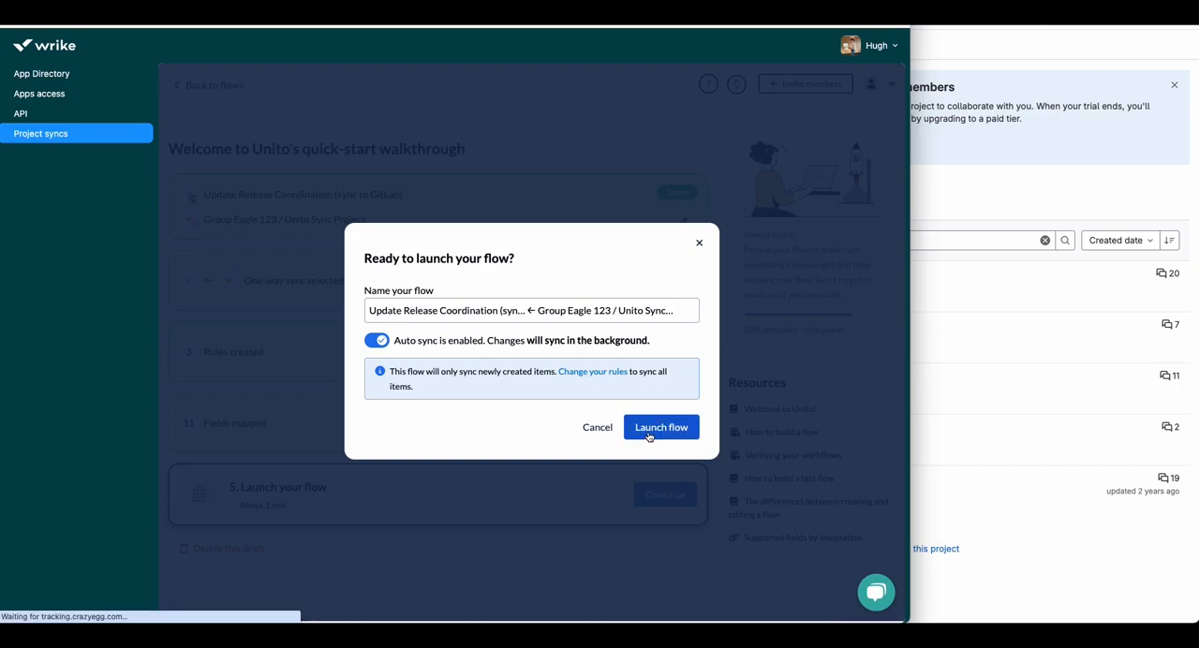
{"action": "left_click", "coordinate": [661, 427]}
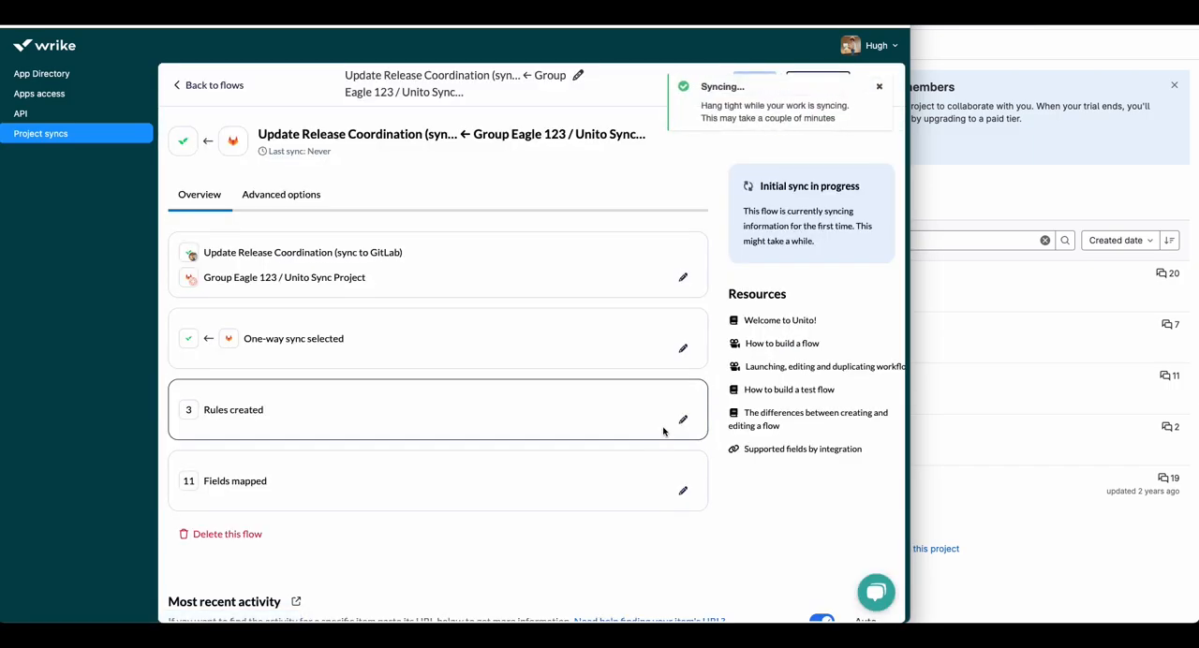
Step: From the flow's most recent activity section, include older tasks or issues in the sync and confirm the change
{"action": "scroll", "coordinate": [646, 449], "scroll_direction": "down", "scroll_amount": 3}
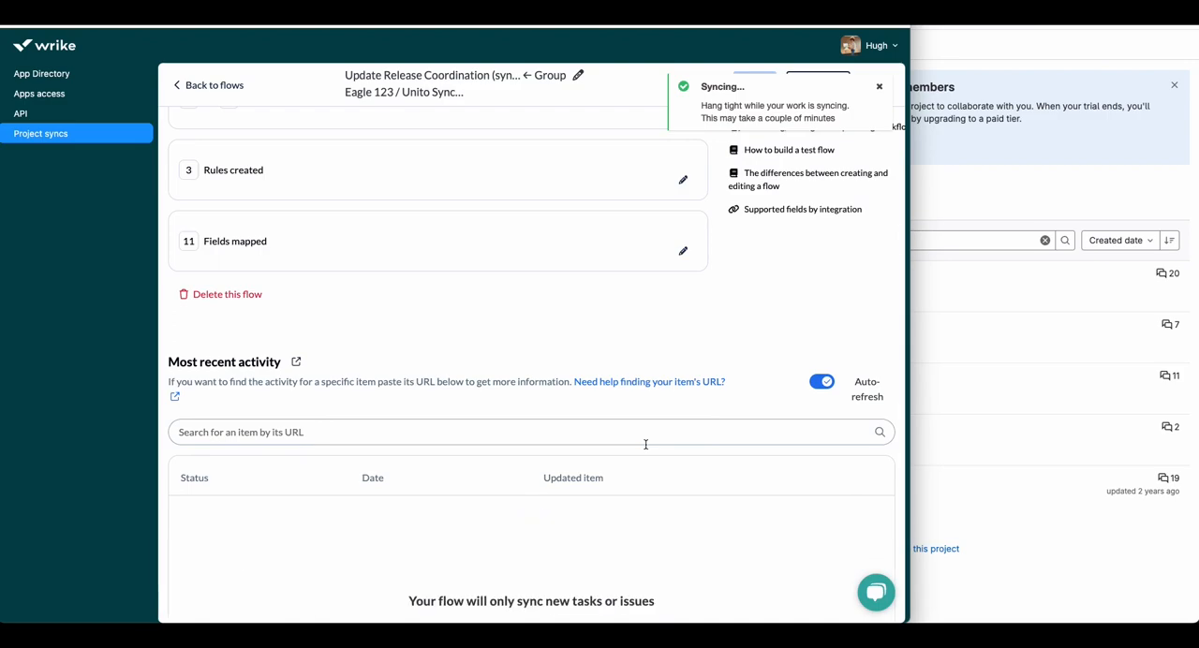
{"action": "scroll", "coordinate": [645, 444], "scroll_direction": "down", "scroll_amount": 2}
{"action": "scroll", "coordinate": [645, 444], "scroll_direction": "down", "scroll_amount": 1}
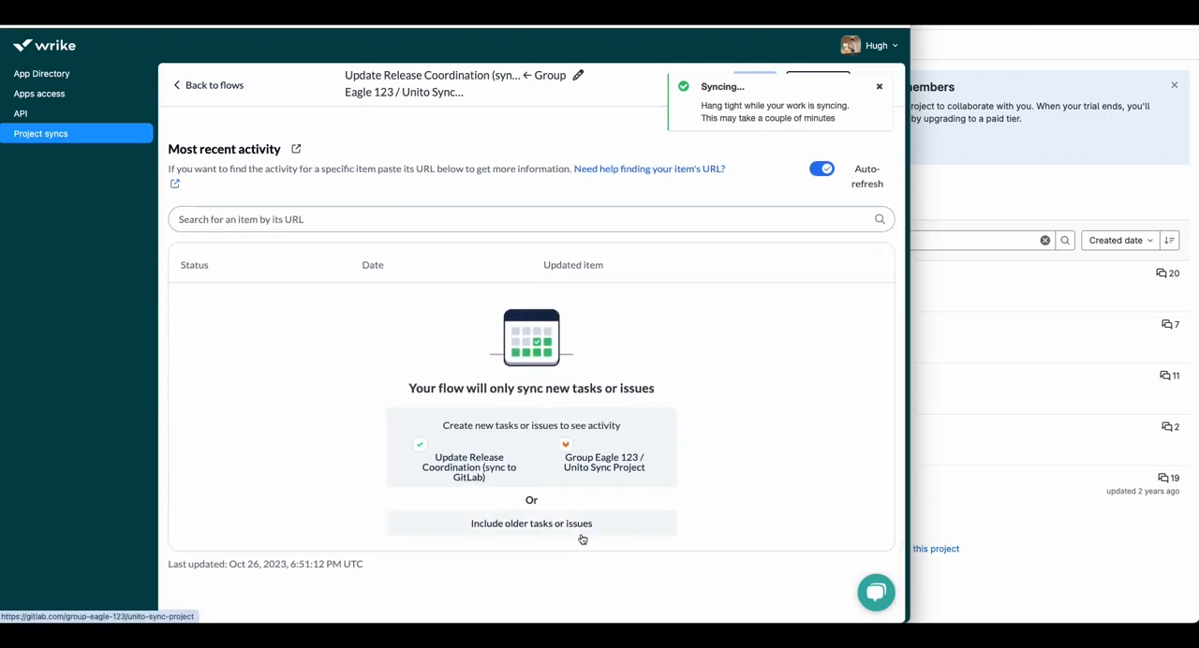
{"action": "left_click", "coordinate": [581, 530]}
{"action": "left_click", "coordinate": [626, 405]}
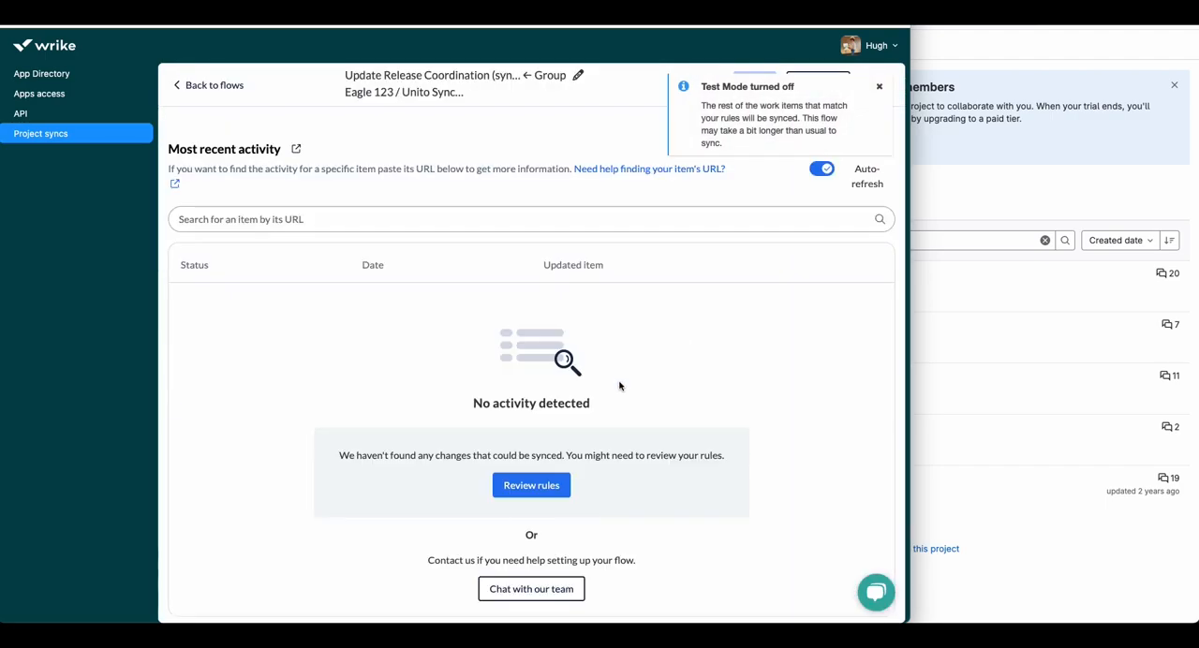
Step: Dismiss the test mode notification and start a manual sync of the flow
{"action": "scroll", "coordinate": [617, 385], "scroll_direction": "down", "scroll_amount": 1}
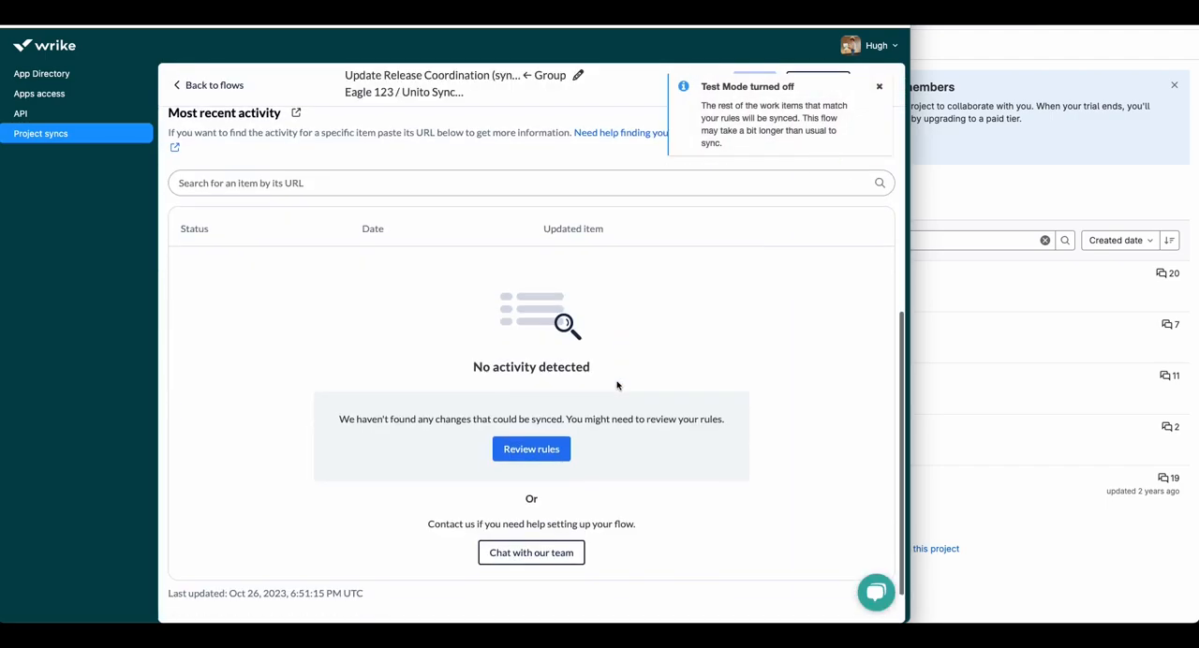
{"action": "left_click", "coordinate": [881, 88]}
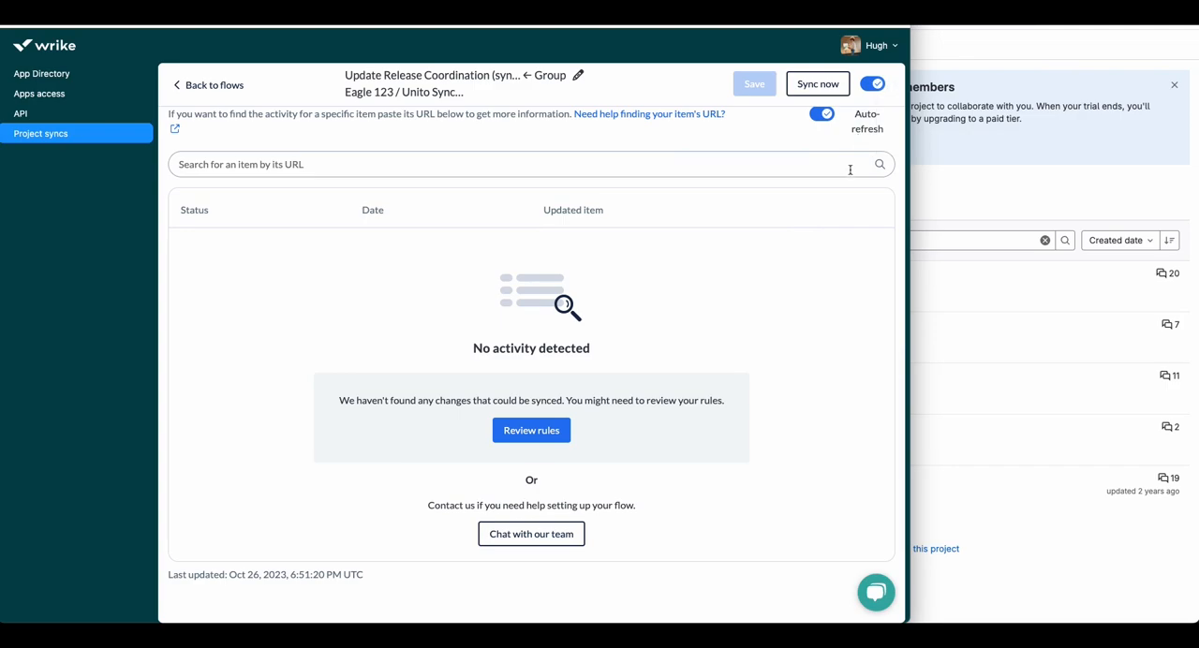
{"action": "scroll", "coordinate": [848, 172], "scroll_direction": "up", "scroll_amount": 8}
{"action": "left_click", "coordinate": [825, 84]}
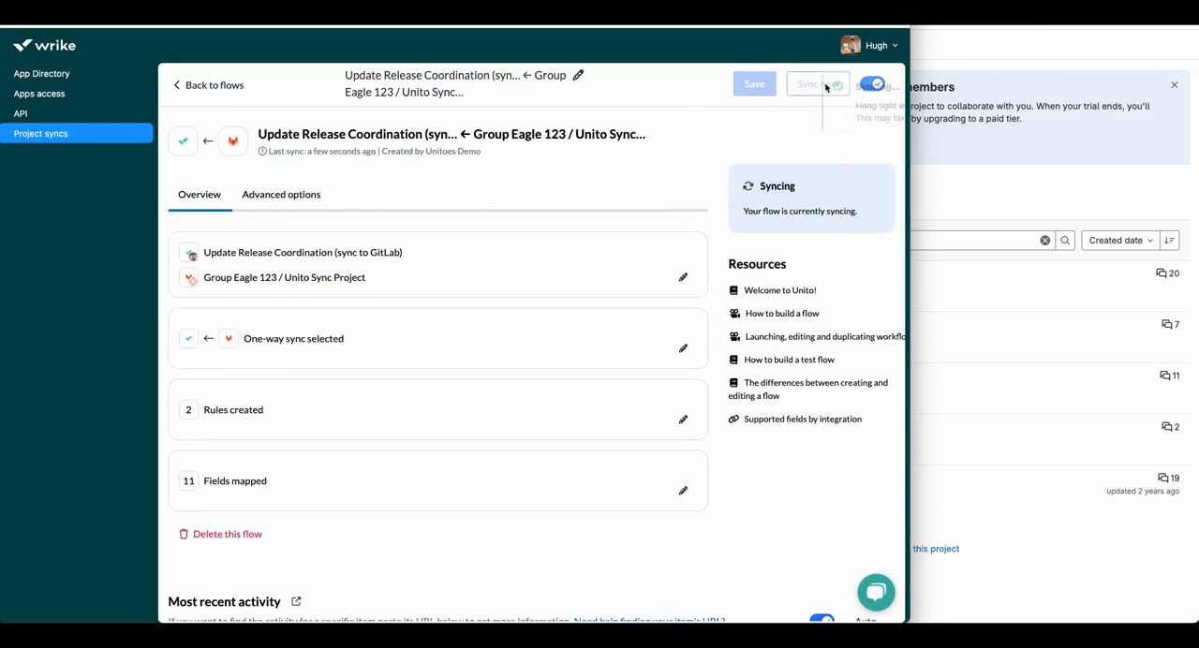